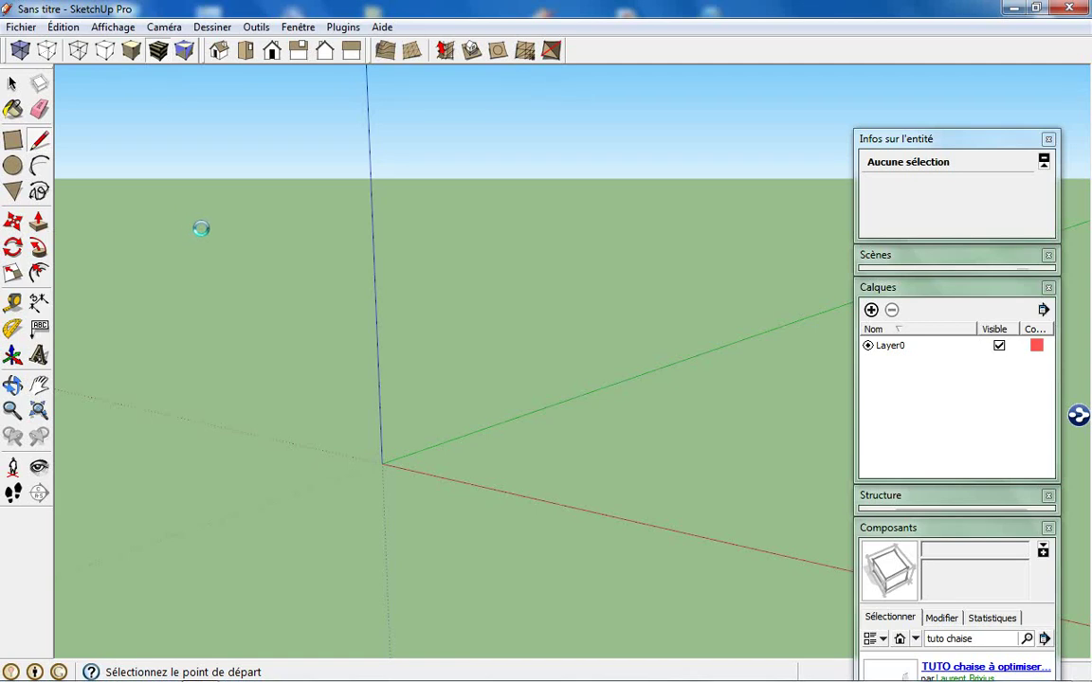
Collapse the Calques tray and place the 'tuto chaise' chair near the origin, orbiting to check it.
click(919, 287)
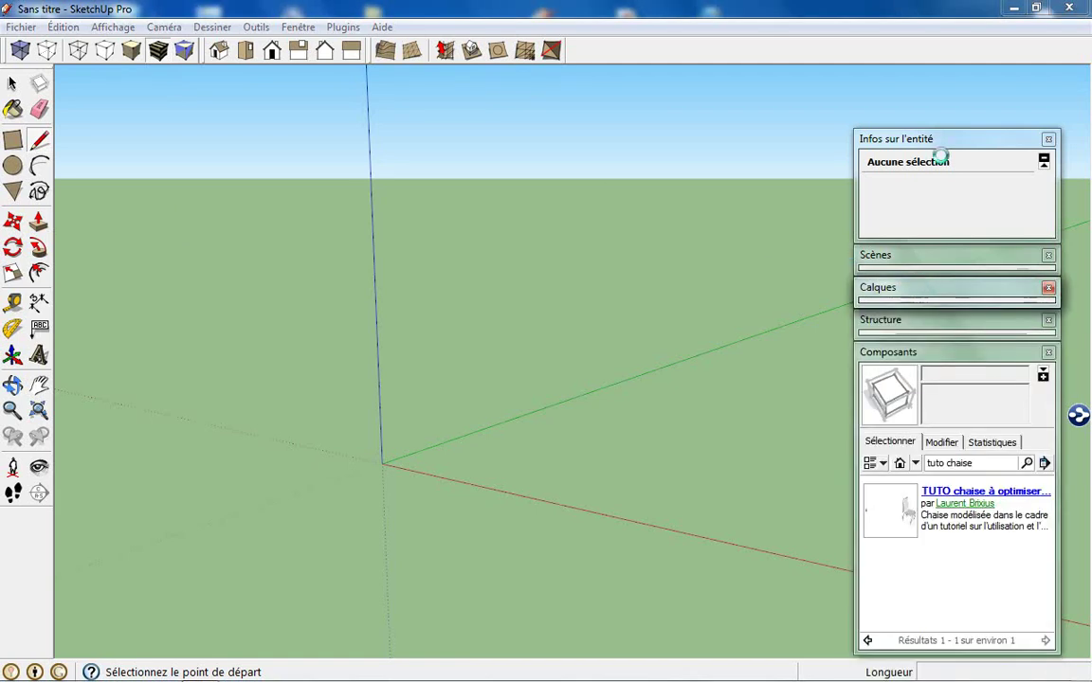
drag(938, 149, 930, 76)
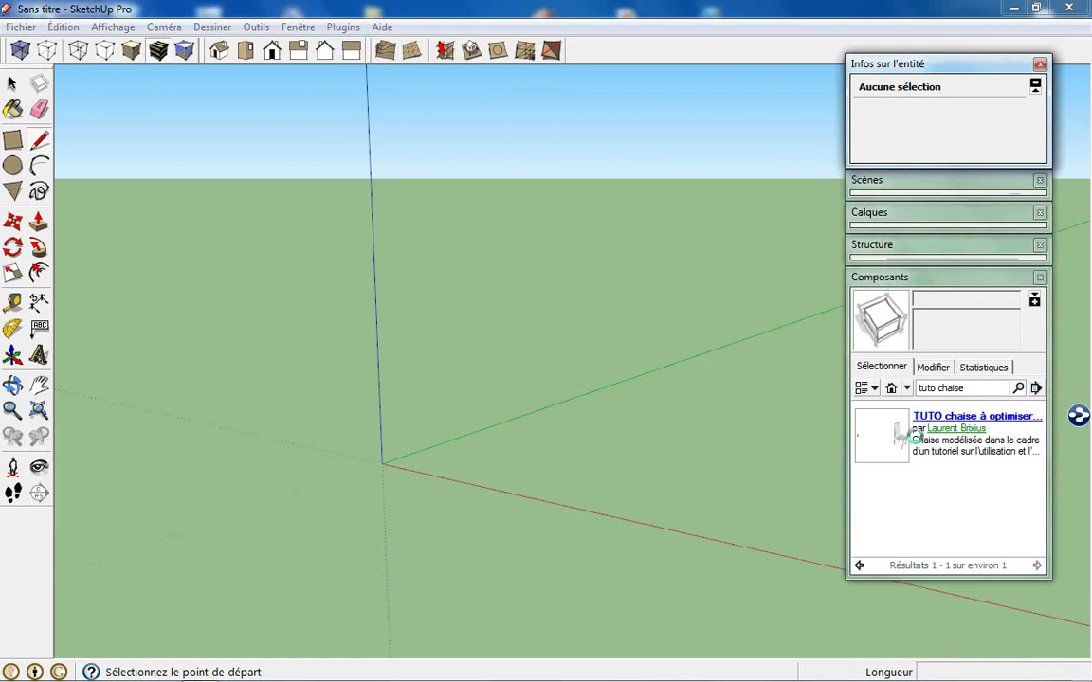
click(958, 388)
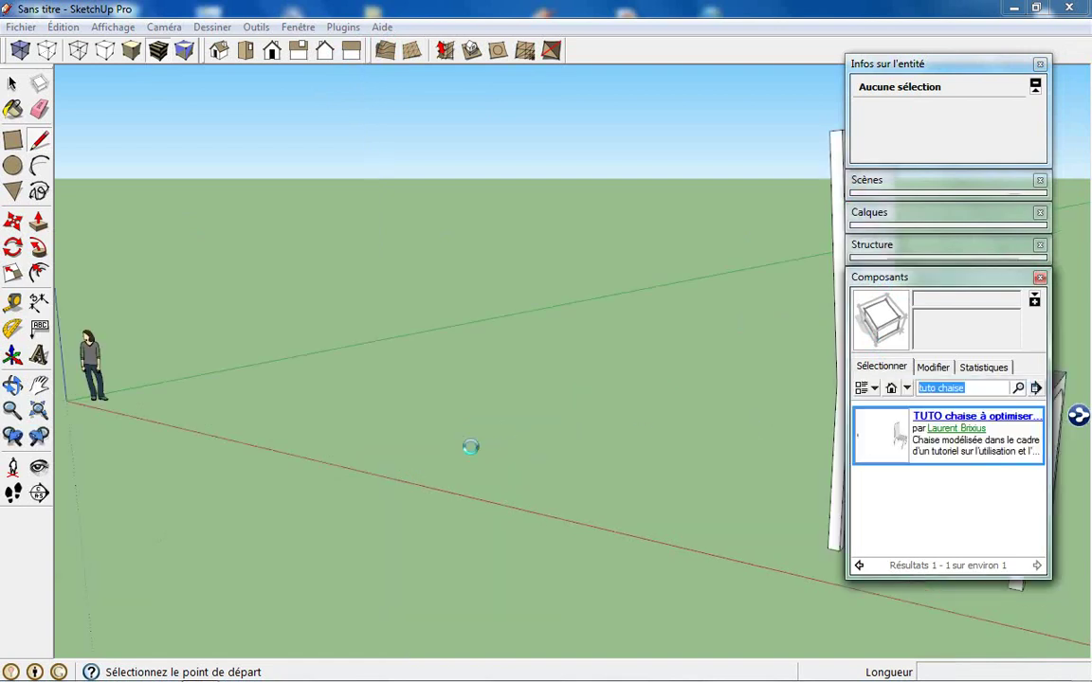
middle_drag(515, 518, 560, 507)
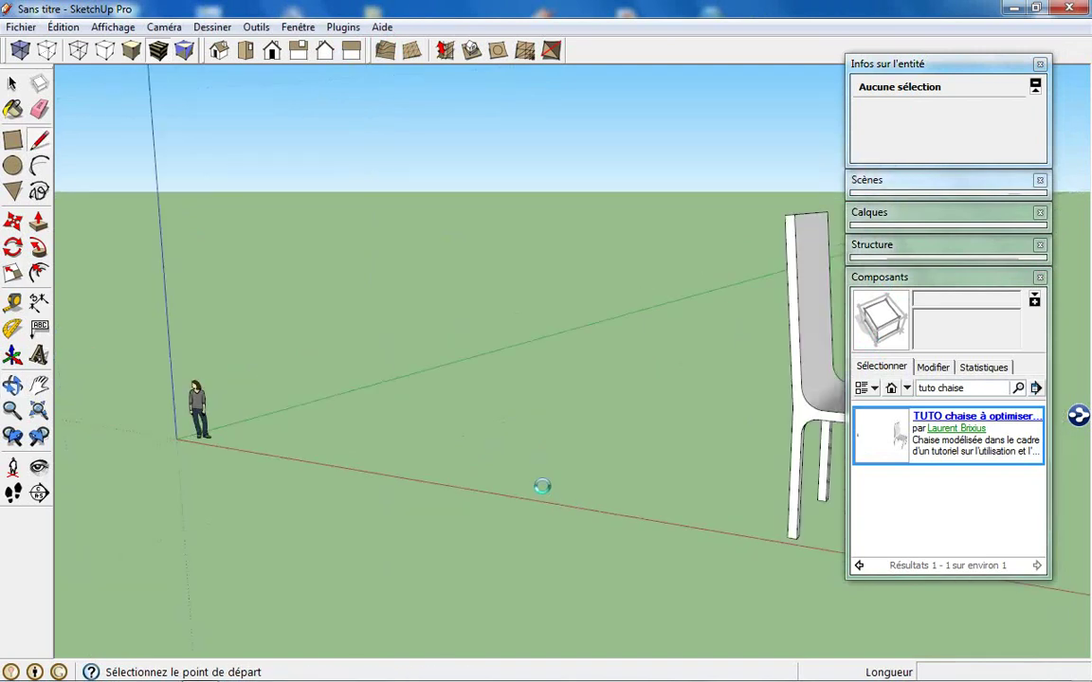
mouse_move(371, 488)
middle_down()
mouse_move(414, 480)
mouse_move(468, 515)
mouse_move(280, 511)
mouse_move(288, 541)
mouse_move(479, 426)
mouse_move(465, 418)
mouse_move(295, 574)
mouse_move(274, 480)
mouse_move(280, 500)
mouse_move(281, 463)
mouse_move(356, 483)
mouse_move(281, 464)
middle_up()
key(l)
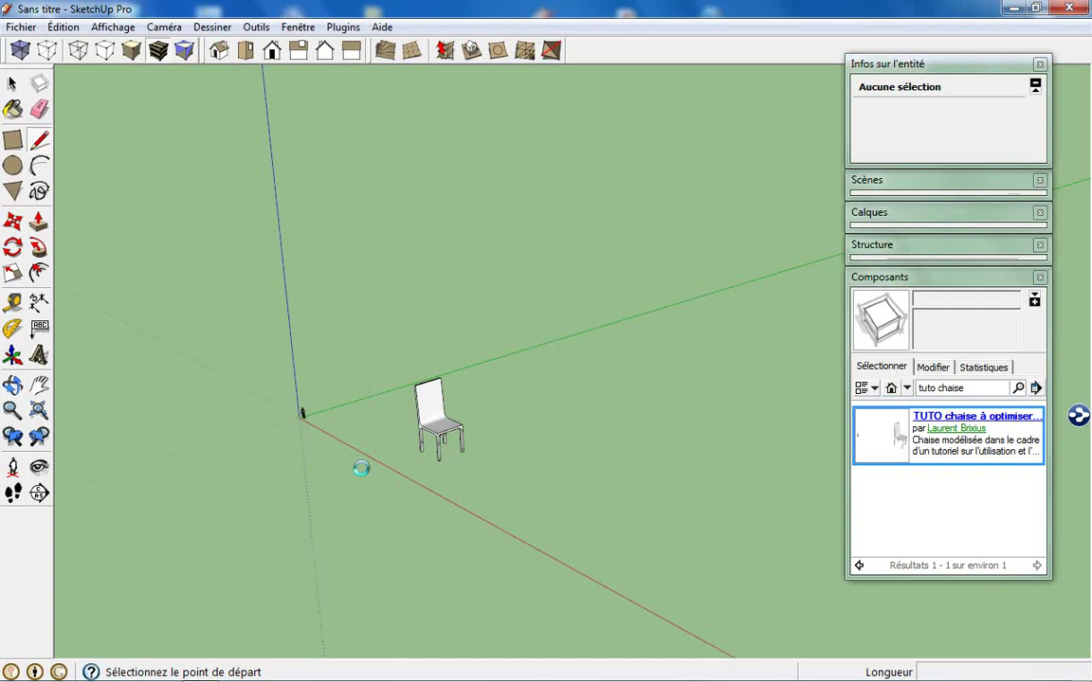
Select the chair and turn on Affichage > Géométrie cachée to show hidden geometry.
scroll(293, 443, up, 2)
scroll(293, 443, up, 2)
scroll(293, 443, up, 2)
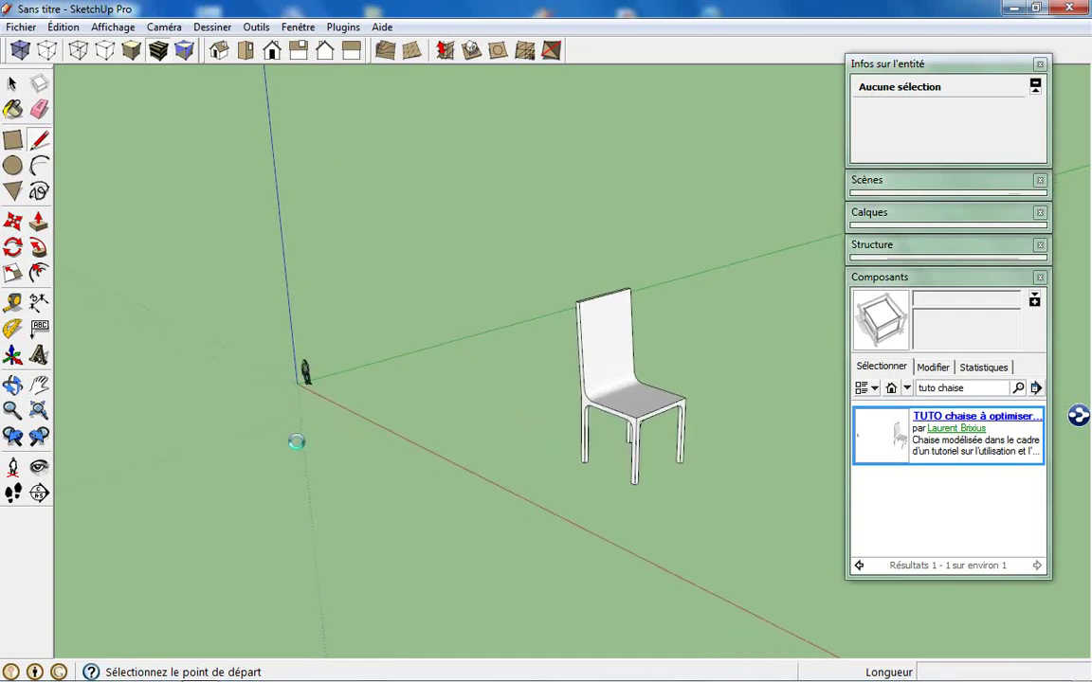
key(space)
drag(282, 324, 333, 437)
key(ctrl+a)
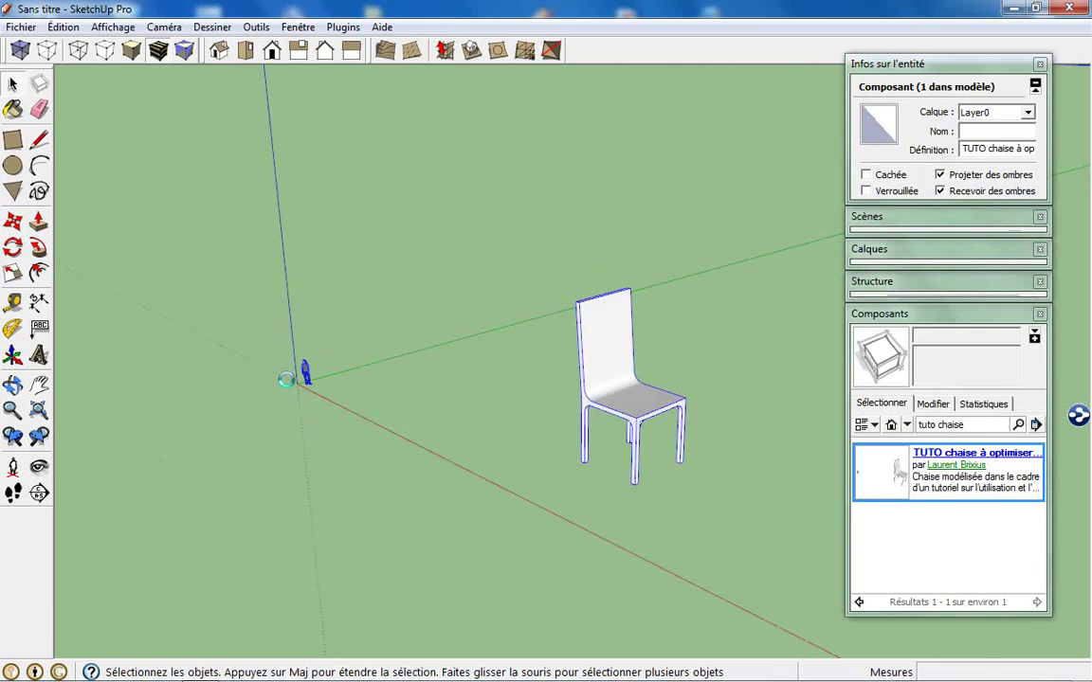
click(112, 28)
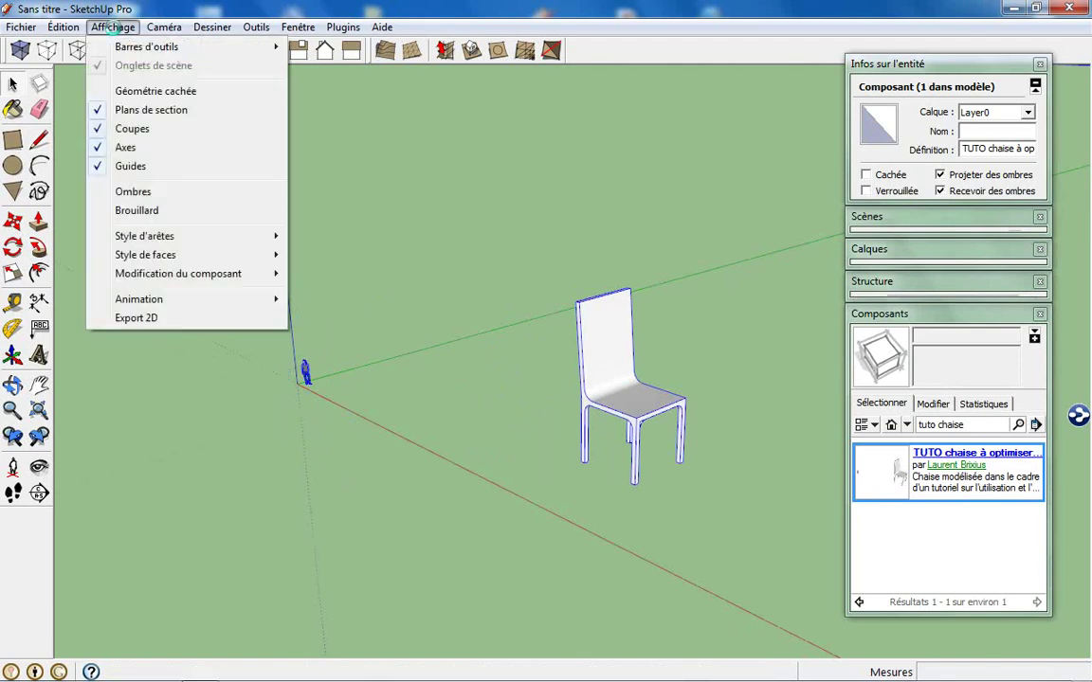
click(138, 91)
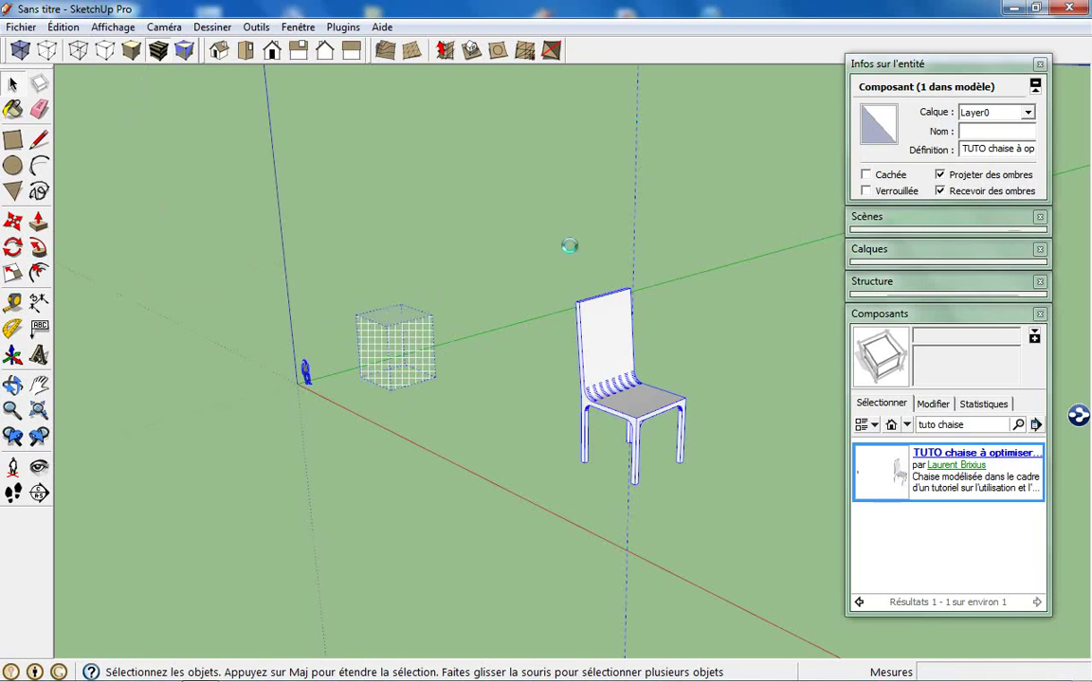
Delete the grid box, the human figure and the leftover guide line, then zoom extents.
key(ctrl+t)
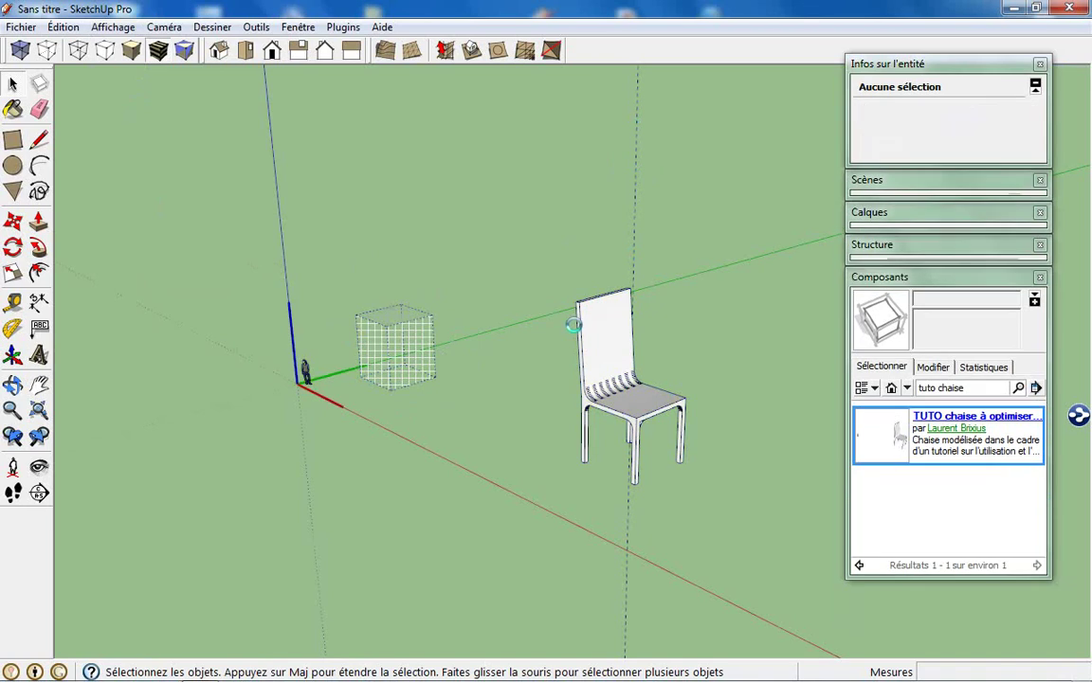
drag(420, 408, 201, 209)
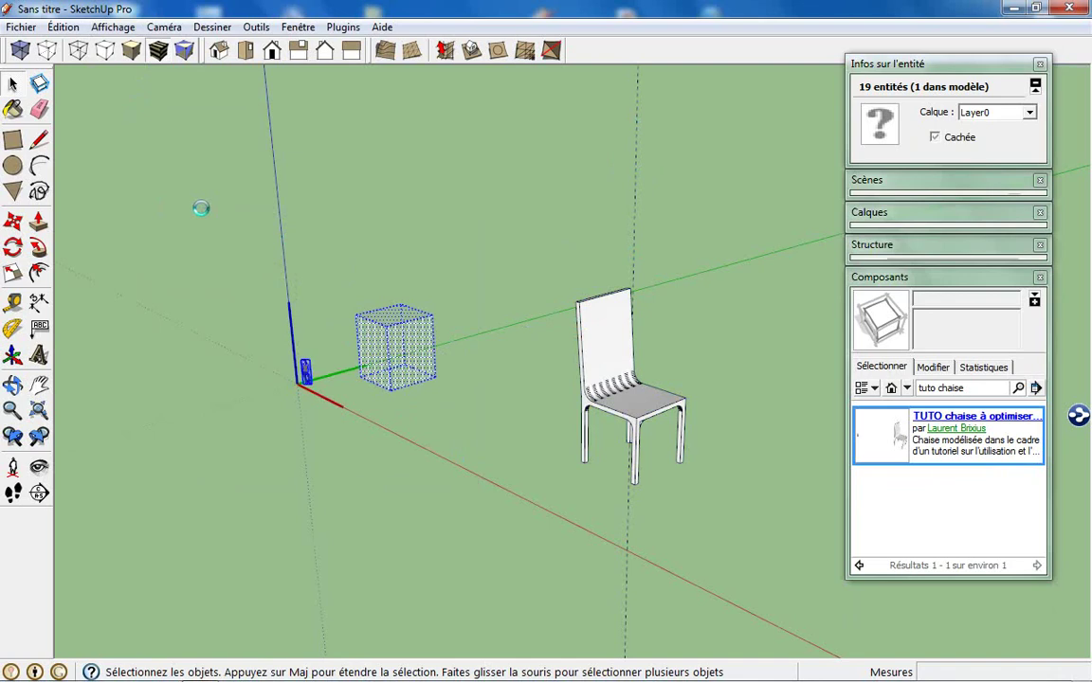
key(Delete)
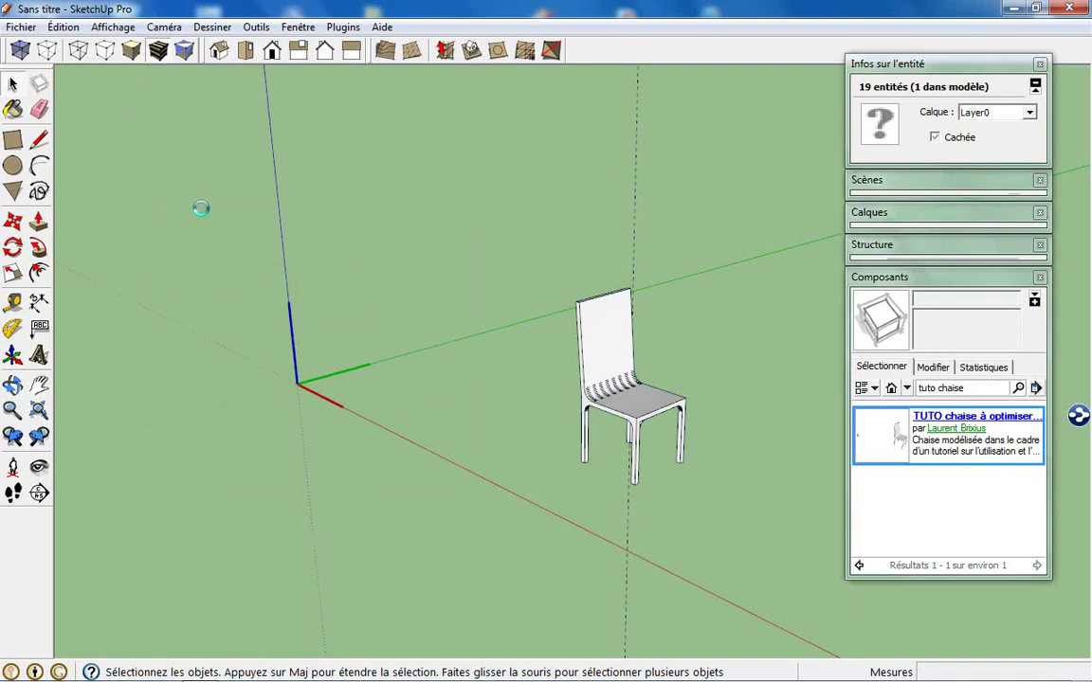
drag(668, 236, 546, 165)
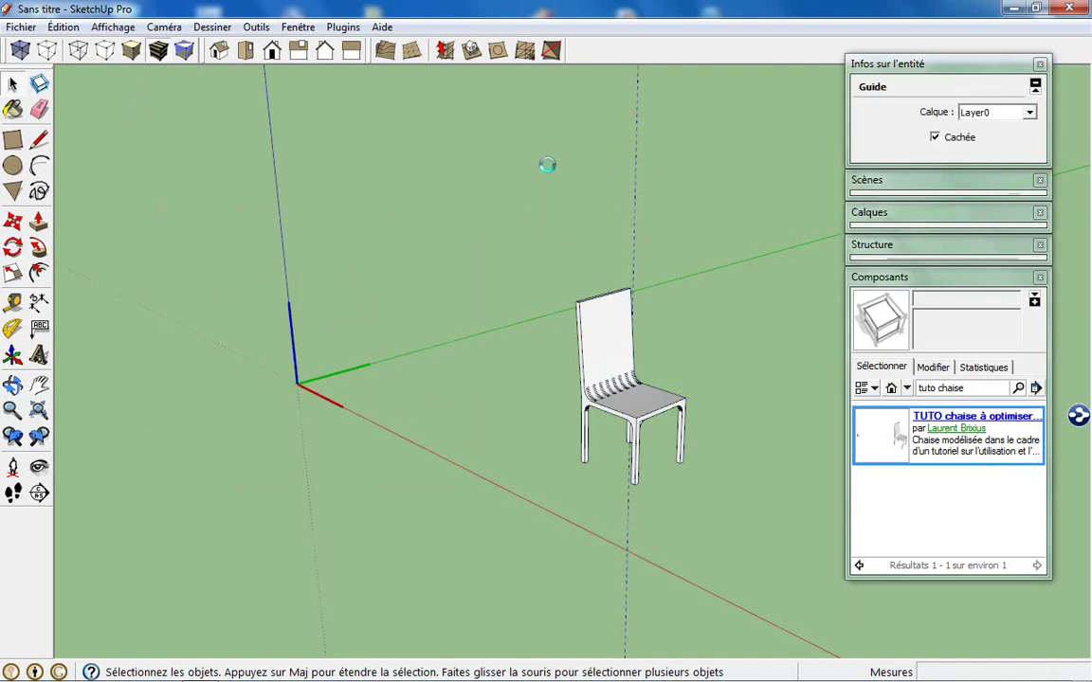
key(Delete)
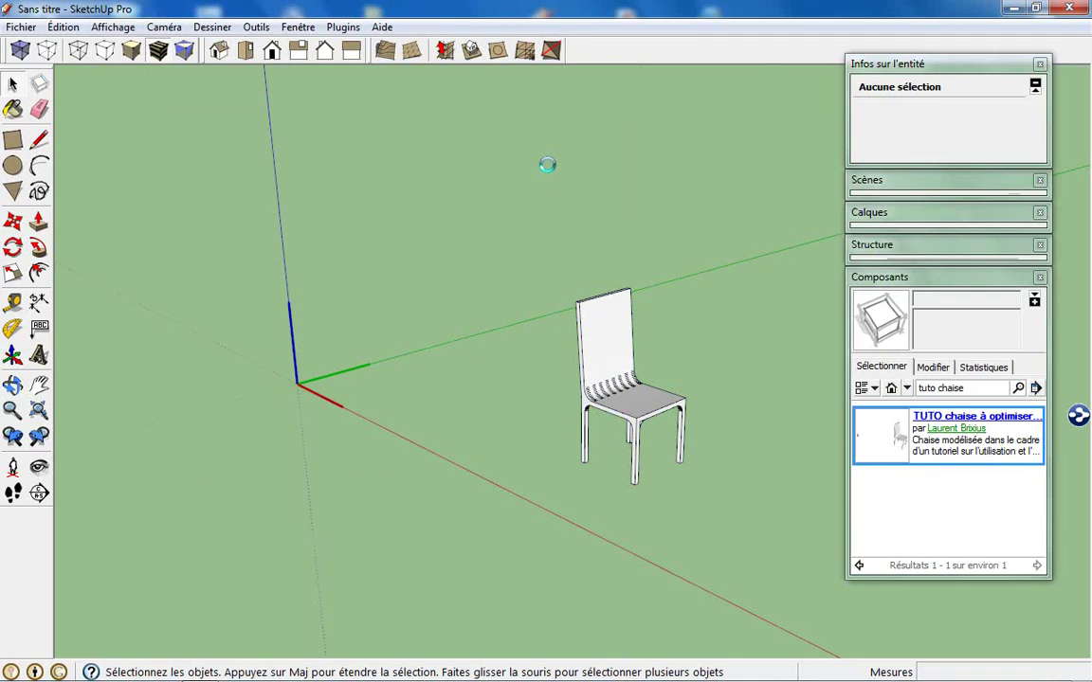
key(shift+z)
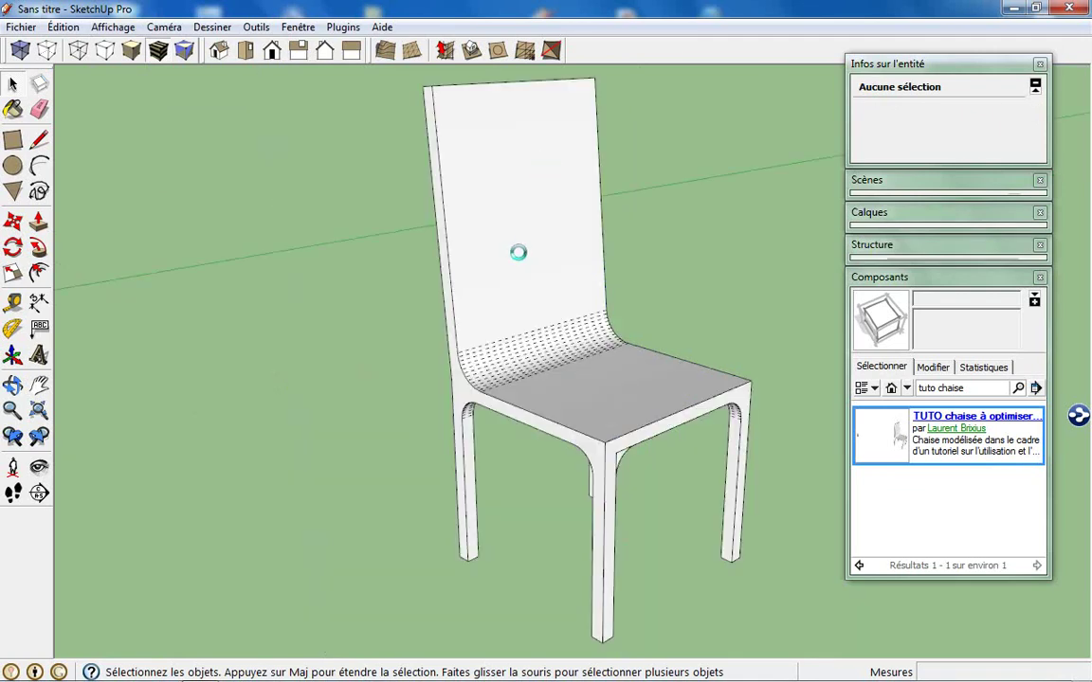
Zoom out and back in to reveal the dotted hidden-geometry box, then expand the Layers tray.
scroll(519, 251, down, 2)
scroll(478, 290, down, 2)
scroll(476, 300, down, 2)
scroll(484, 296, down, 2)
scroll(485, 294, down, 2)
scroll(486, 294, down, 2)
scroll(483, 295, up, 2)
scroll(480, 294, up, 2)
scroll(476, 293, up, 3)
scroll(475, 293, up, 2)
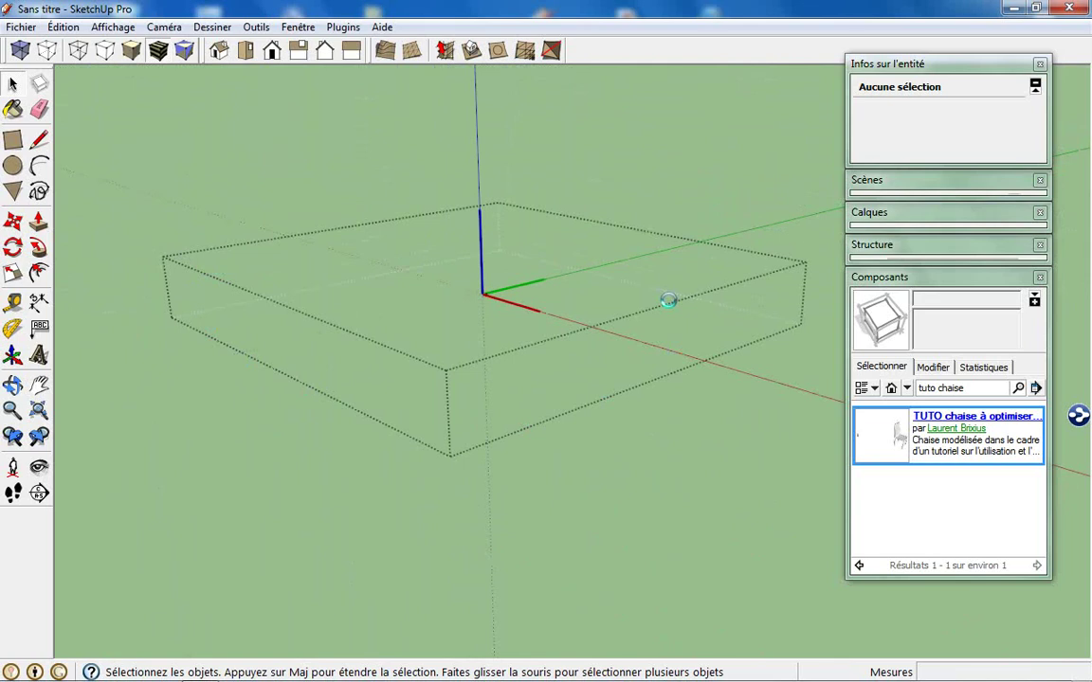
click(898, 213)
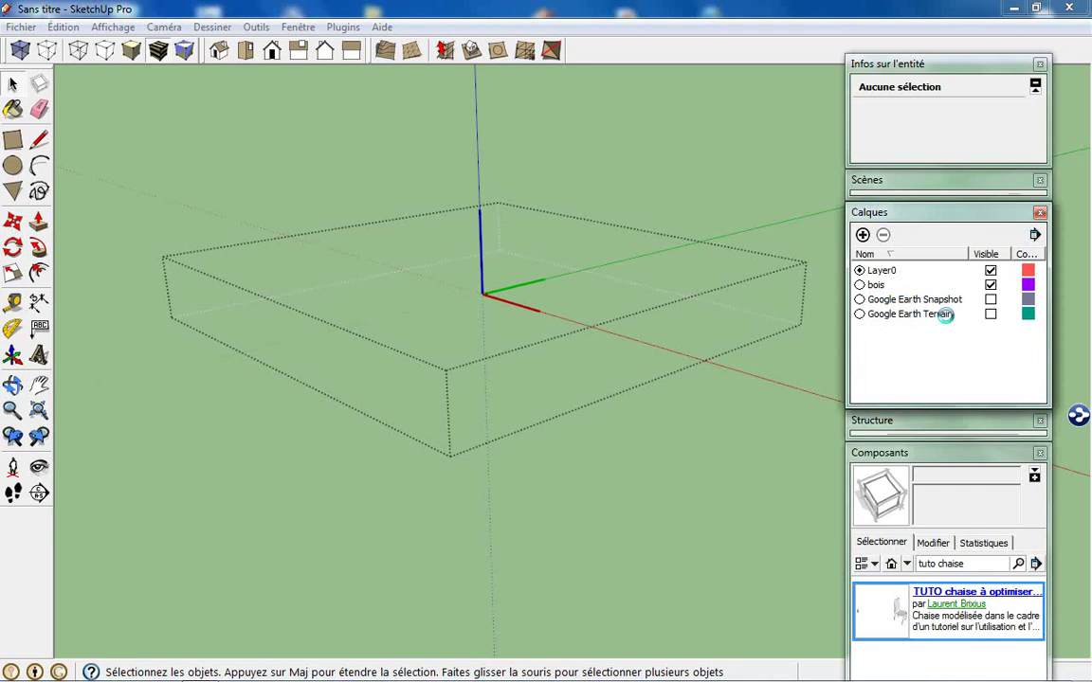
Make the Google Earth Snapshot and Google Earth Terrain layers visible.
click(990, 299)
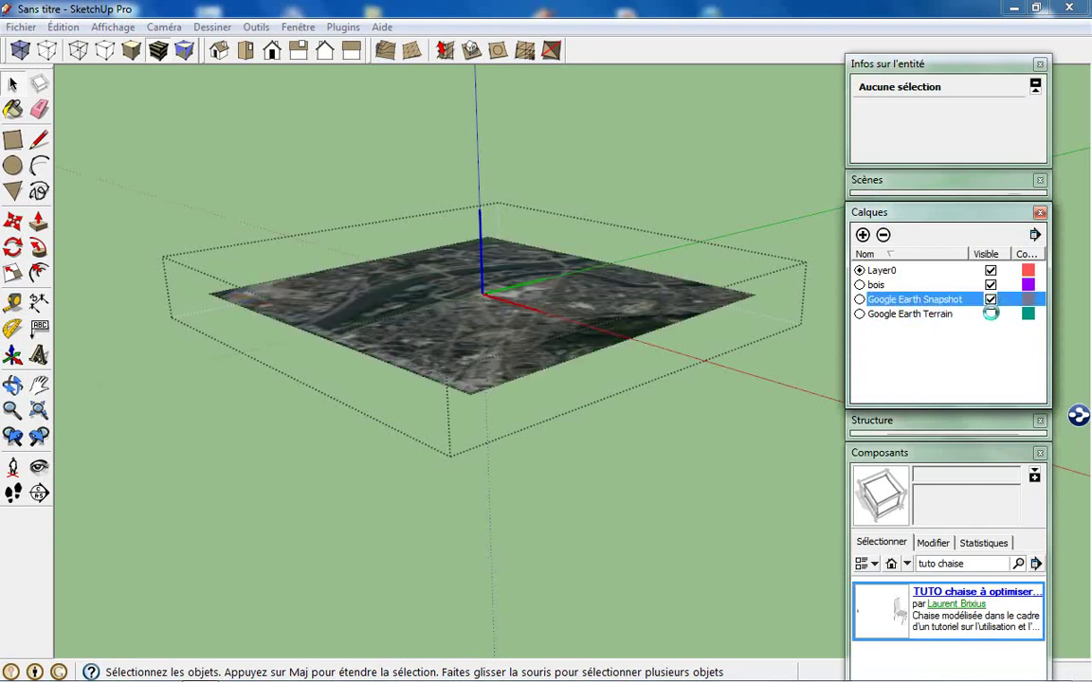
click(990, 313)
middle_drag(524, 377, 556, 369)
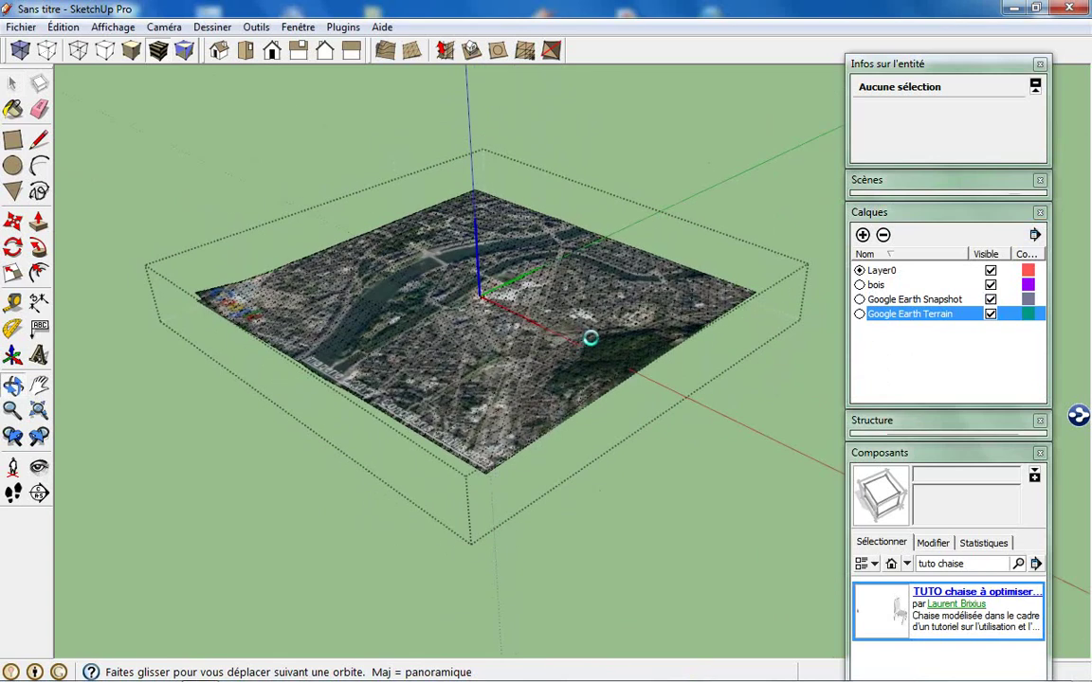
middle_drag(531, 503, 468, 389)
scroll(455, 456, up, 3)
Select the locked terrain group, unlock it with Déverrouiller and delete it.
click(414, 330)
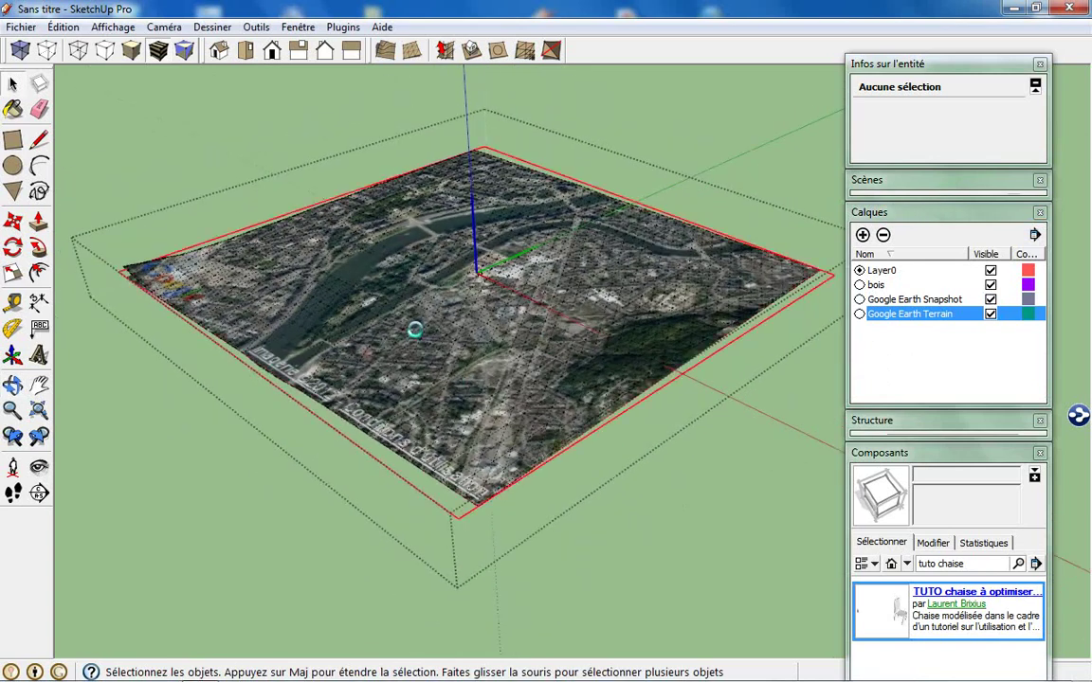
mouse_move(450, 453)
middle_down()
mouse_move(499, 183)
mouse_move(441, 417)
mouse_move(432, 513)
middle_up()
mouse_move(500, 387)
middle_down()
mouse_move(519, 268)
mouse_move(496, 180)
mouse_move(506, 158)
mouse_move(592, 316)
mouse_move(587, 417)
middle_up()
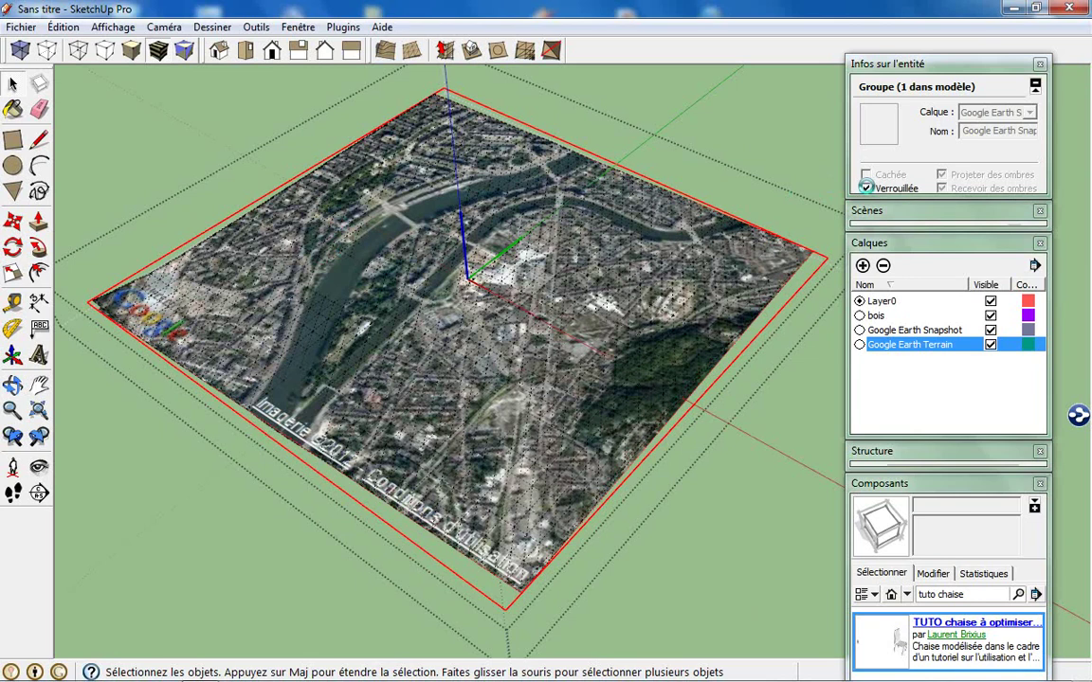
click(866, 188)
click(1024, 172)
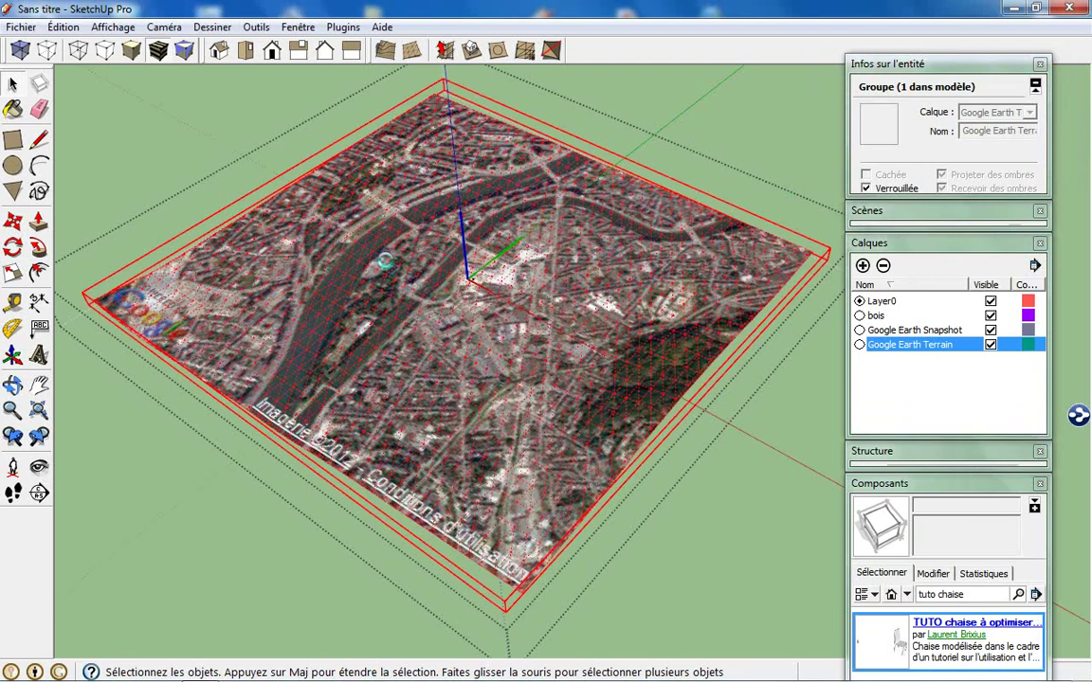
right_click(388, 235)
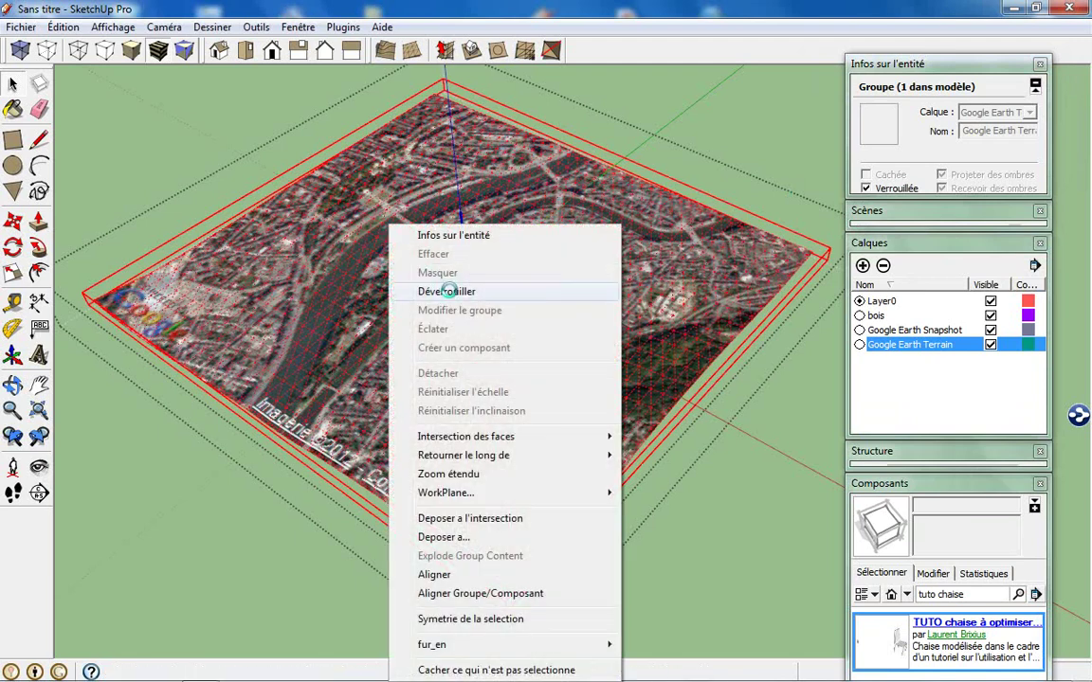
click(447, 291)
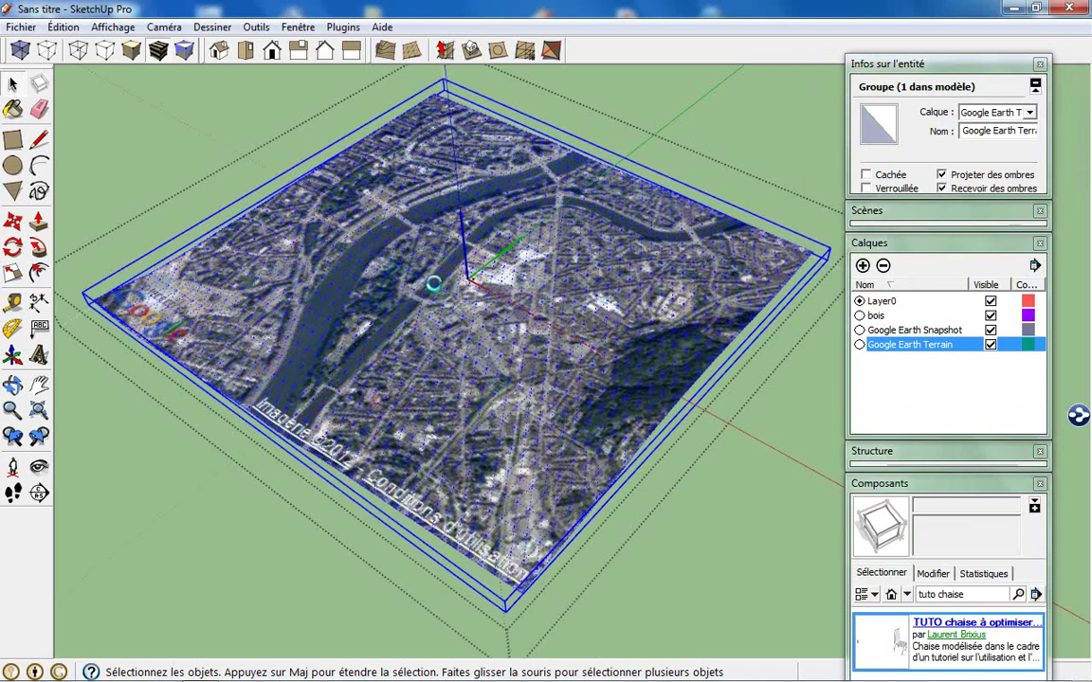
key(Delete)
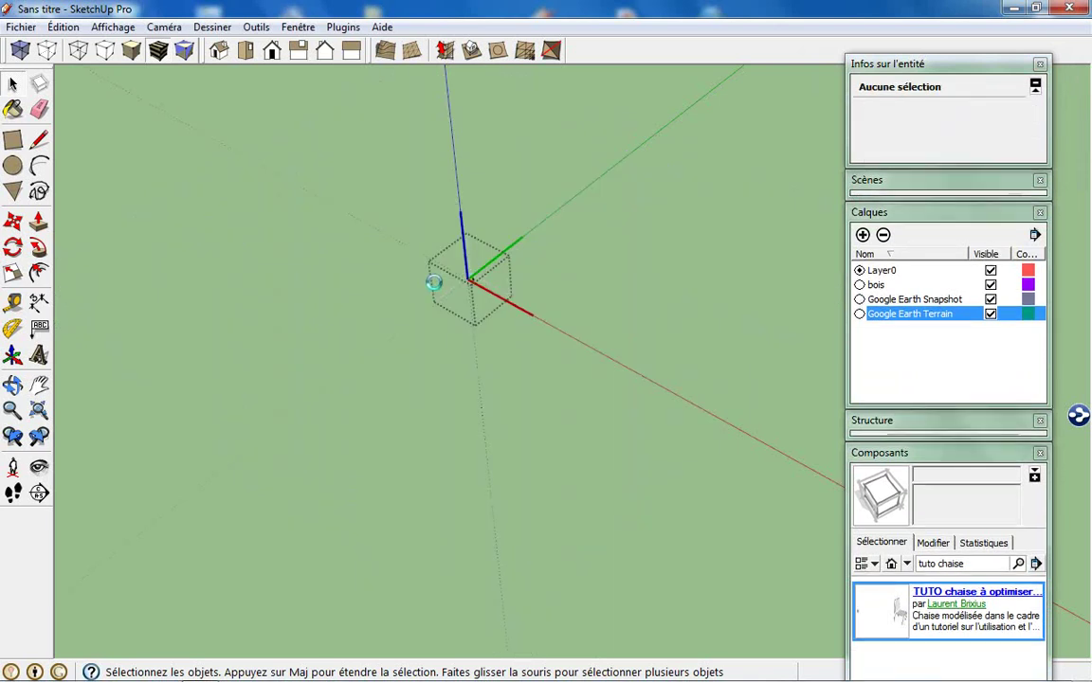
key(shift+z)
mouse_move(640, 470)
middle_down()
mouse_move(518, 360)
mouse_move(469, 336)
middle_up()
scroll(512, 369, down, 5)
mouse_move(532, 390)
middle_down()
mouse_move(708, 313)
mouse_move(418, 372)
mouse_move(521, 383)
mouse_move(470, 410)
mouse_move(362, 365)
middle_up()
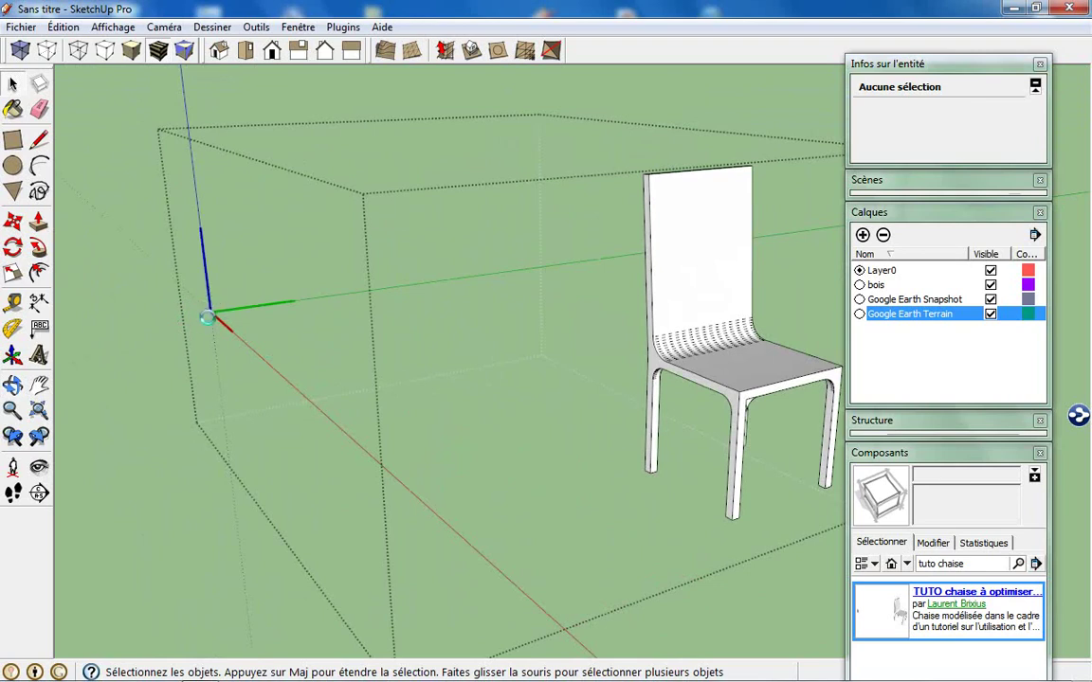
mouse_move(712, 344)
middle_down()
mouse_move(777, 365)
mouse_move(798, 394)
middle_up()
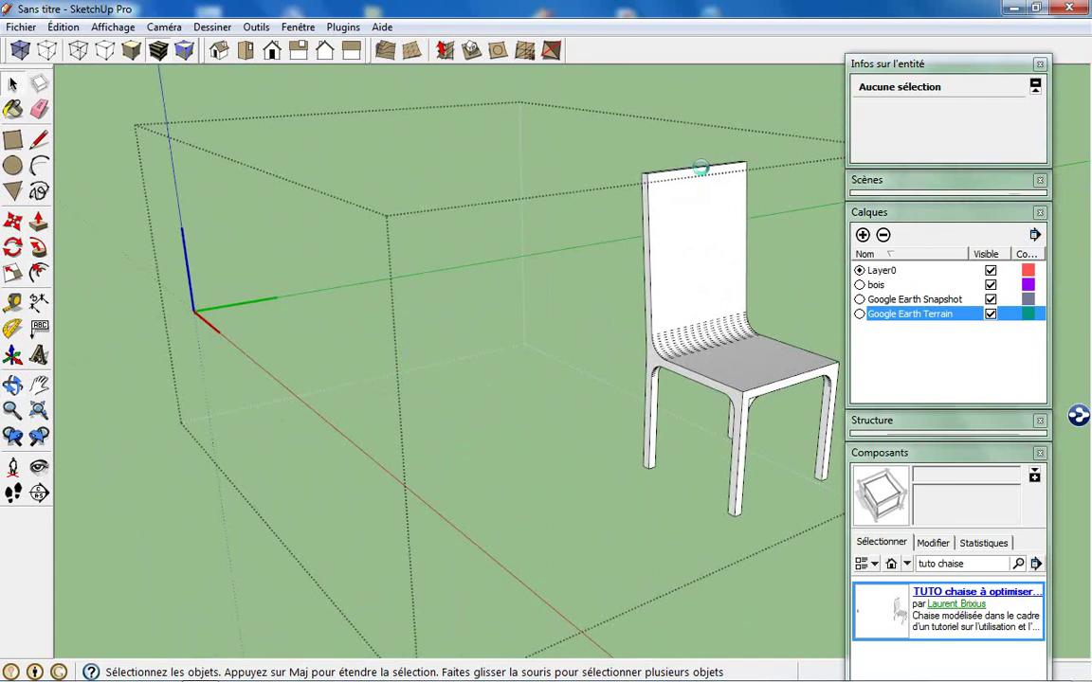
middle_drag(747, 380, 487, 312)
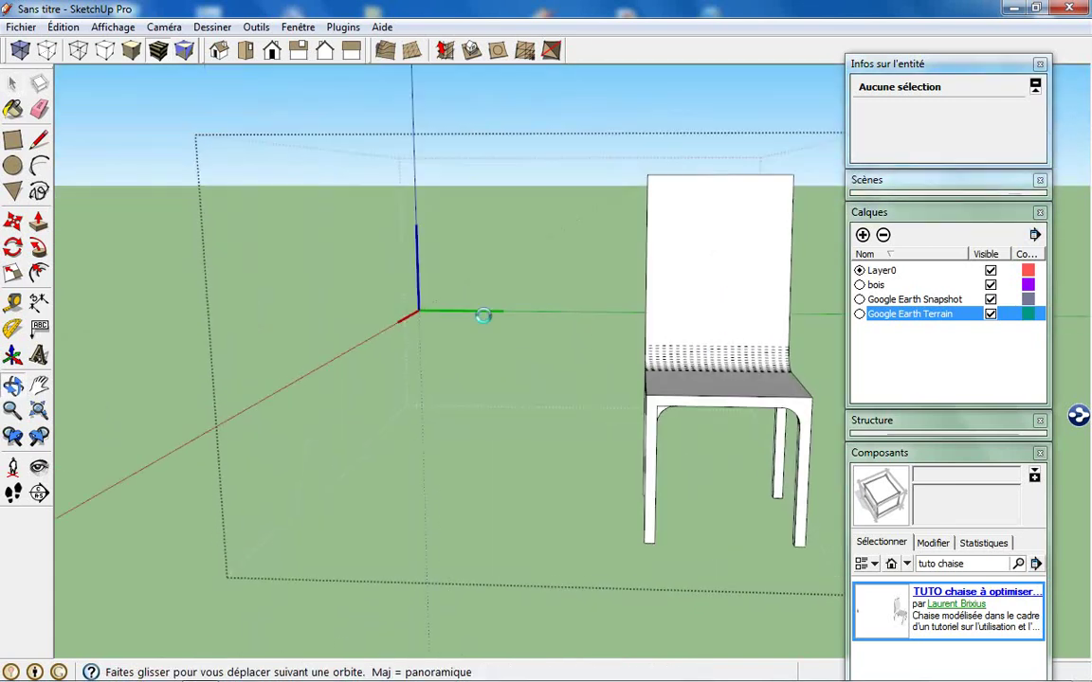
scroll(421, 414, down, 3)
mouse_move(421, 414)
middle_down()
mouse_move(571, 440)
mouse_move(755, 414)
middle_up()
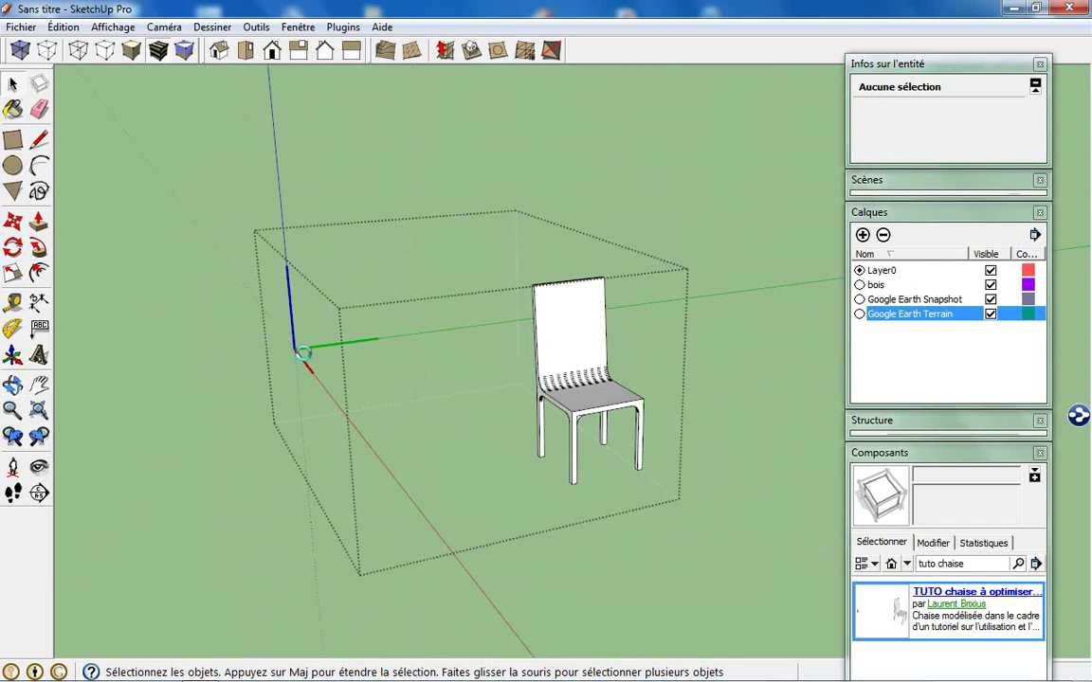
scroll(588, 410, up, 2)
scroll(588, 410, up, 1)
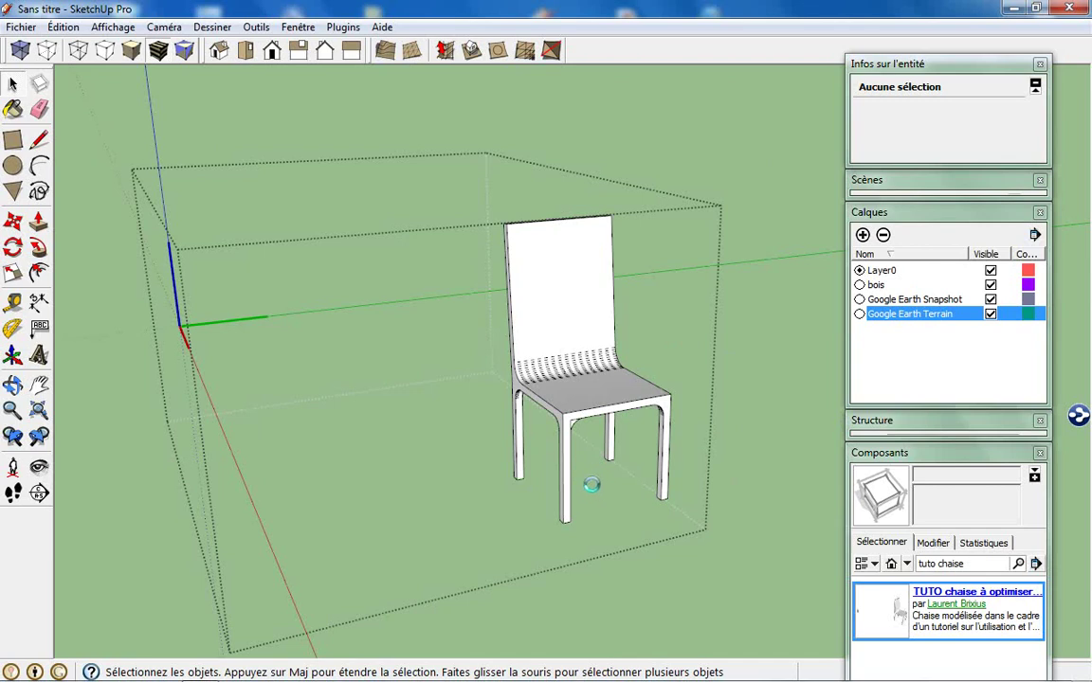
key(l)
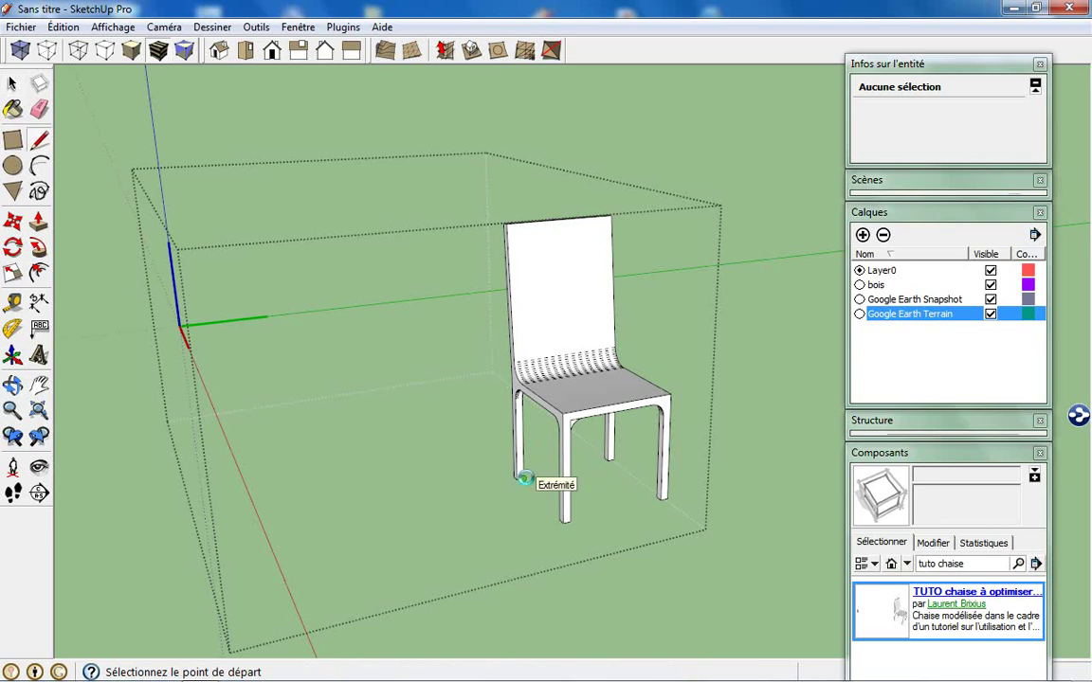
Draw a line between the bases of the two chair legs.
click(522, 477)
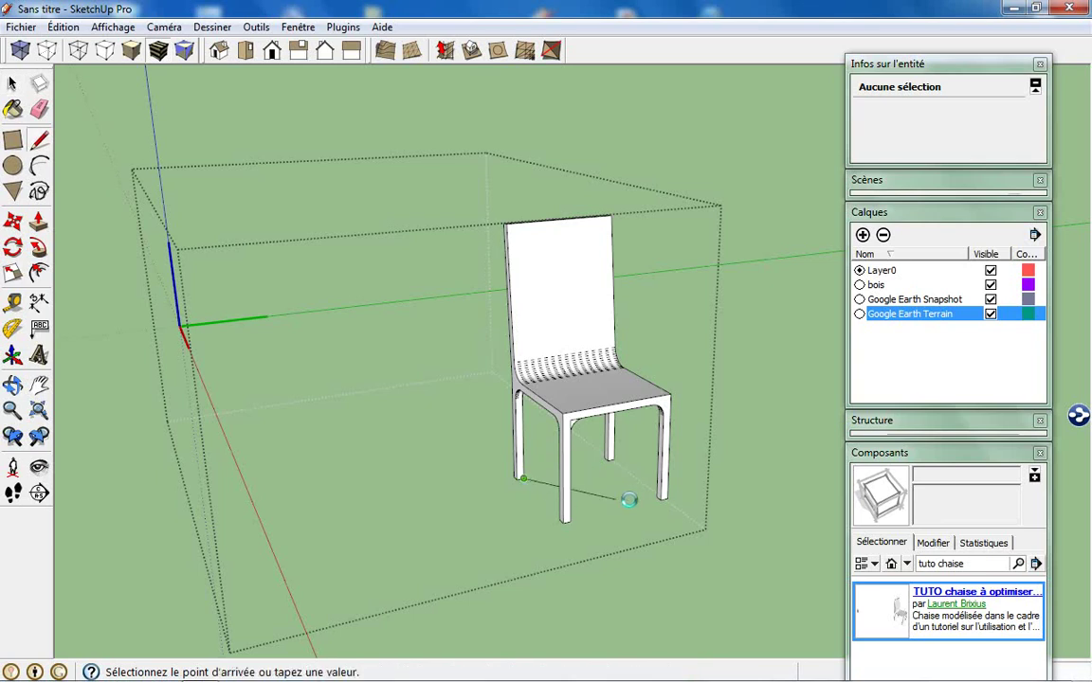
right_click(680, 513)
key(Escape)
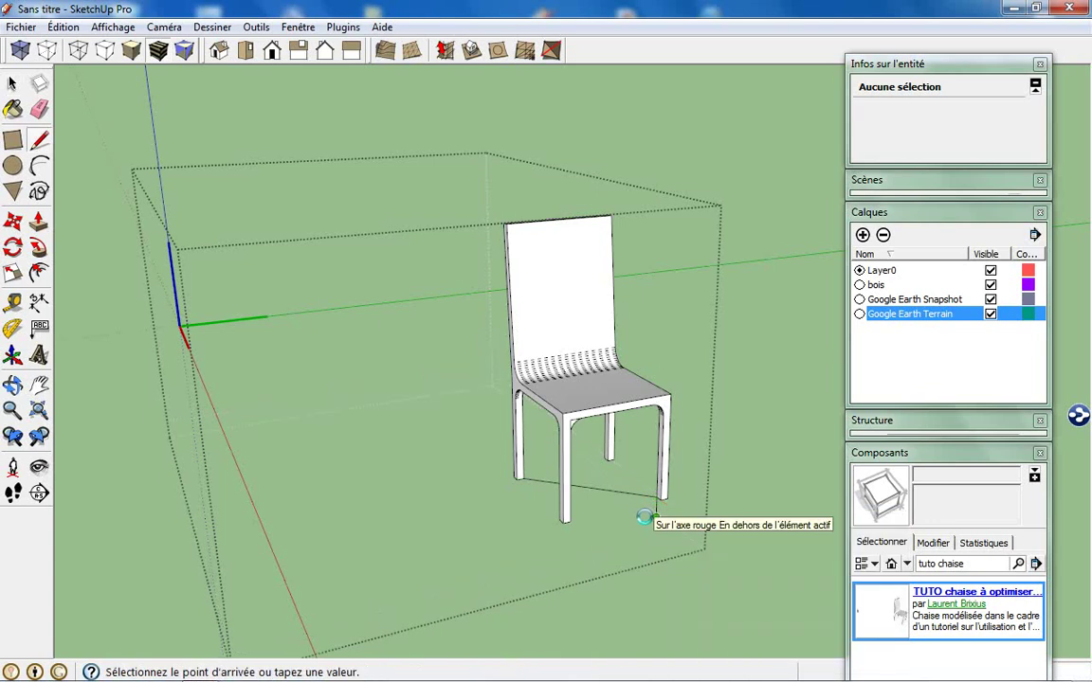
click(645, 516)
Select the whole chair and move it from the line's midpoint onto the model origin.
key(space)
drag(690, 559, 586, 417)
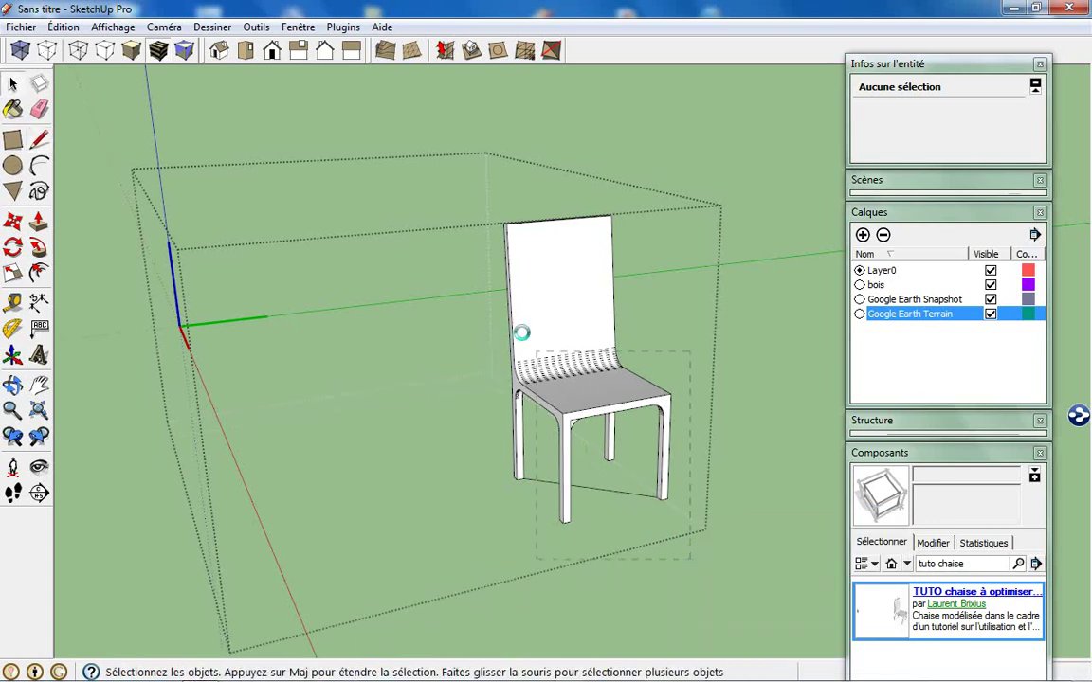
key(ctrl+a)
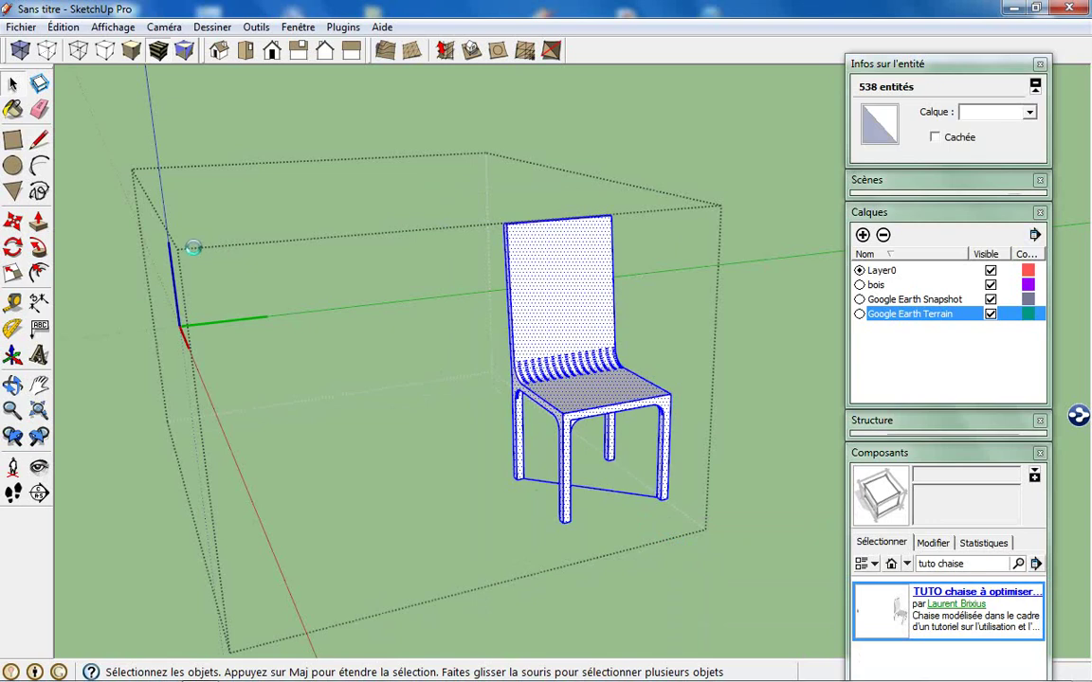
click(13, 220)
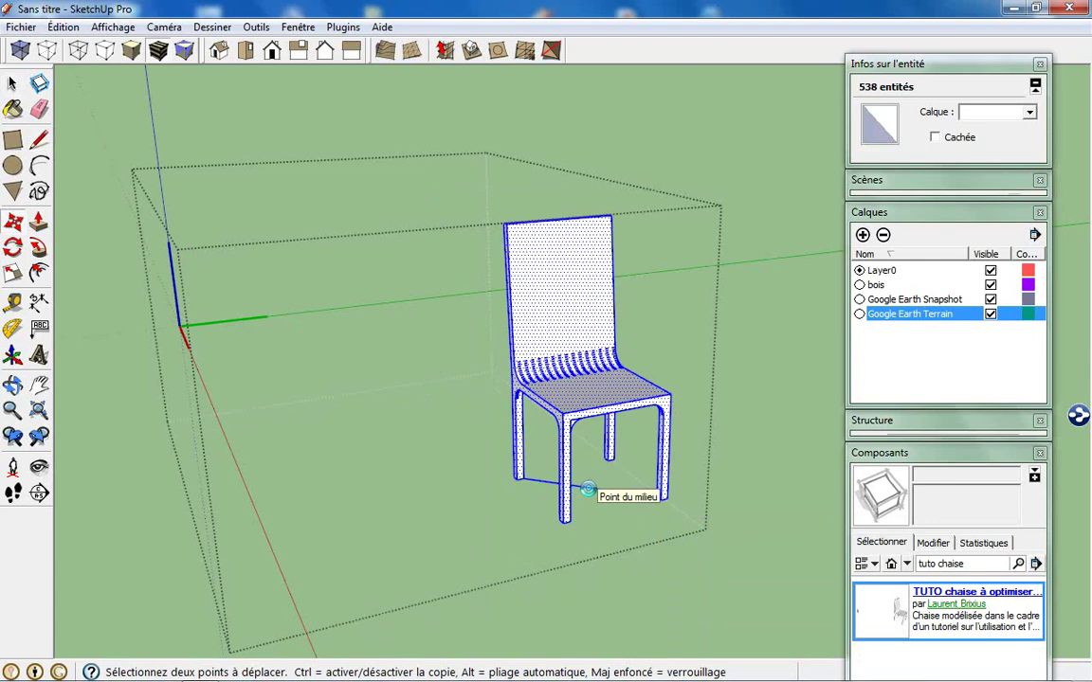
drag(587, 490, 178, 322)
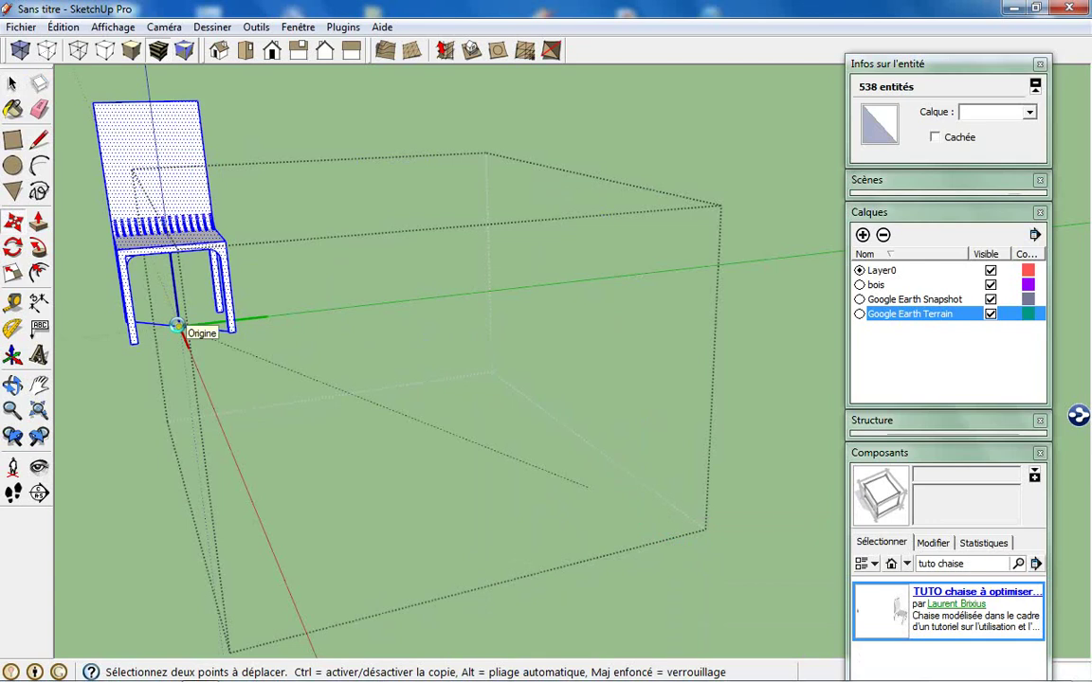
key(space)
mouse_move(511, 499)
middle_down()
mouse_move(566, 373)
mouse_move(559, 418)
mouse_move(543, 375)
middle_up()
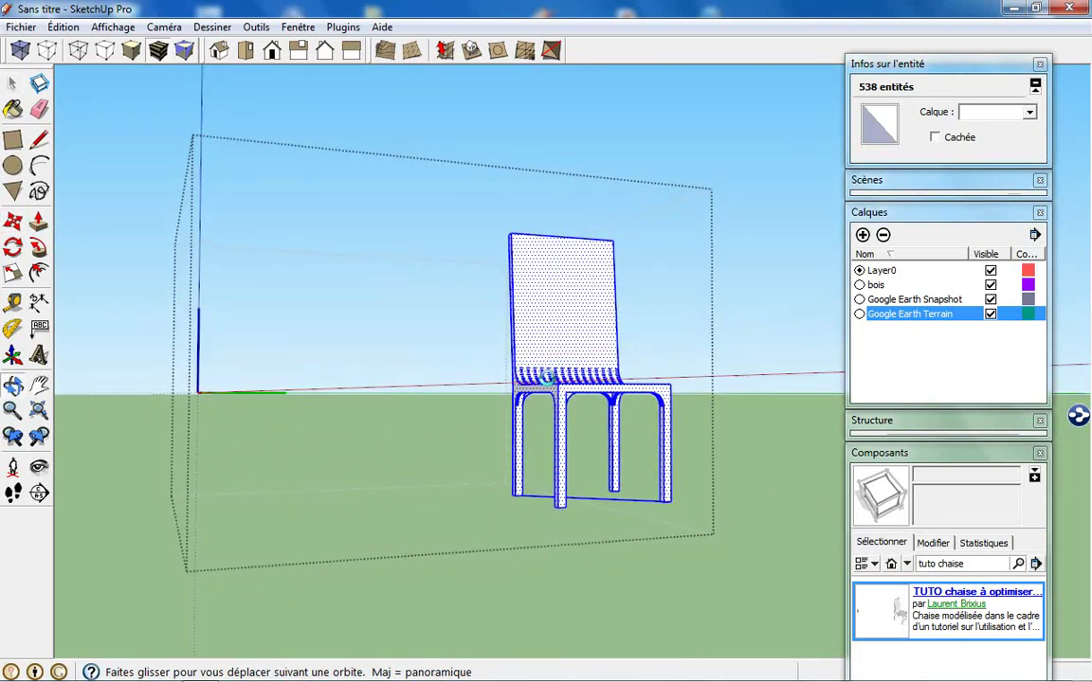
middle_drag(543, 375, 562, 538)
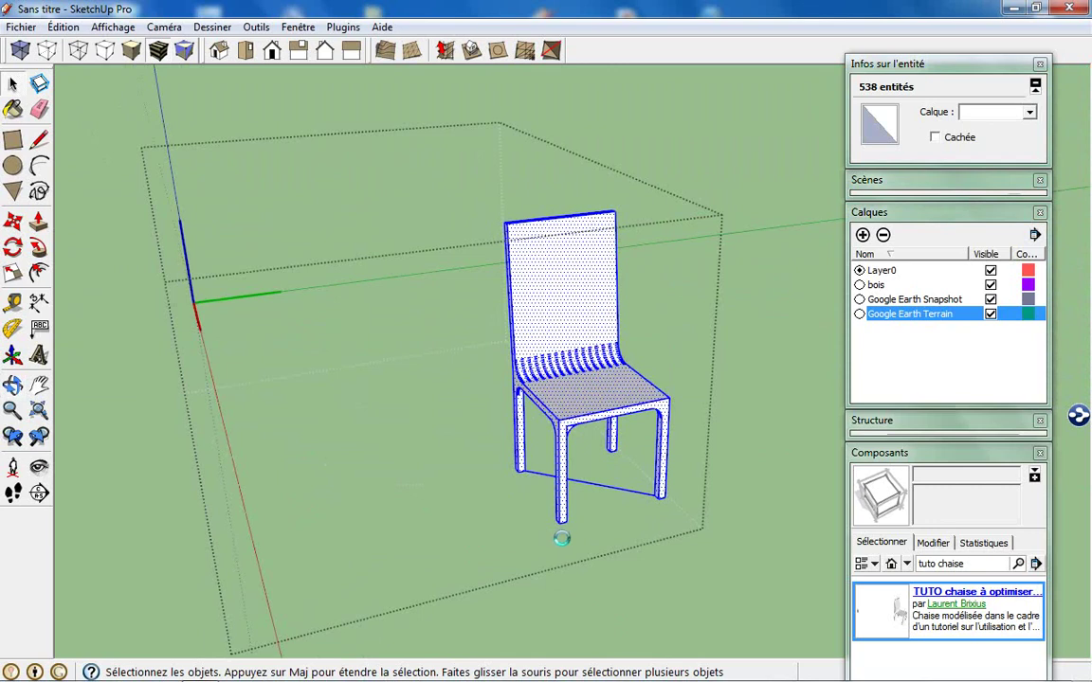
key(m)
drag(586, 485, 190, 303)
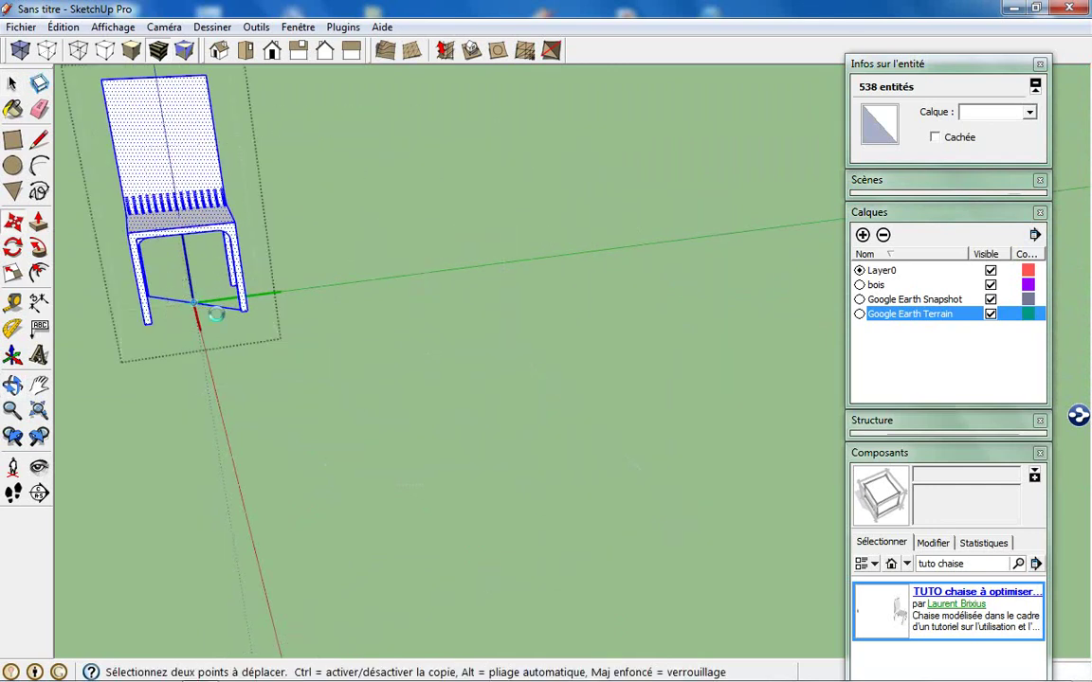
middle_drag(189, 303, 477, 459)
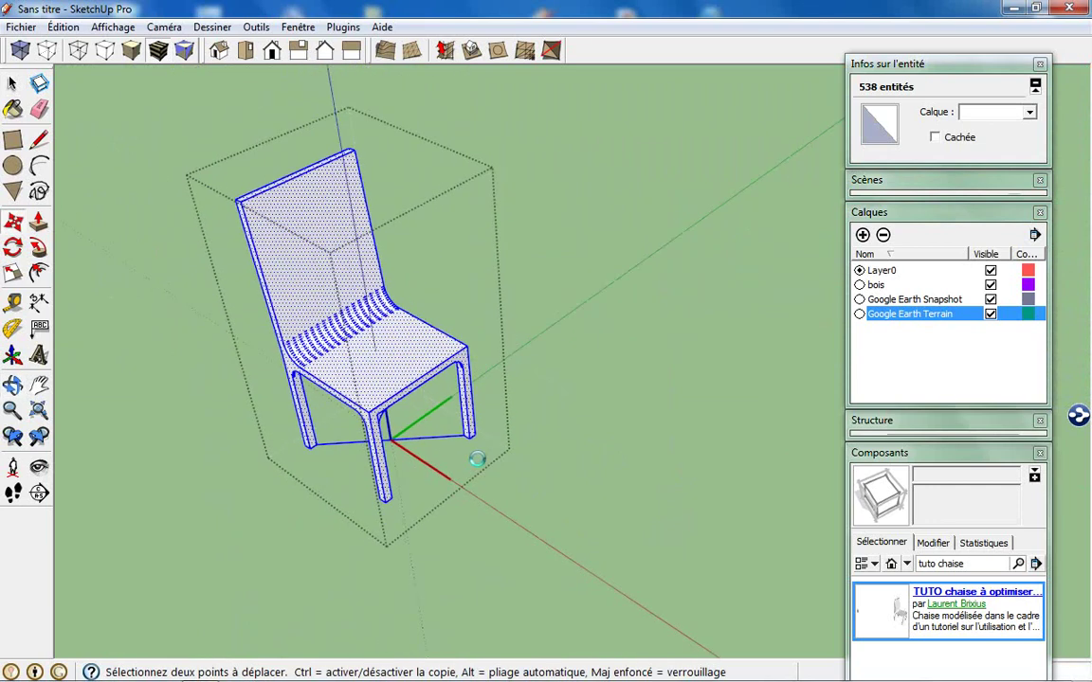
scroll(477, 459, up, 3)
Erase the stray edges at the curved leg joint with the Eraser.
key(e)
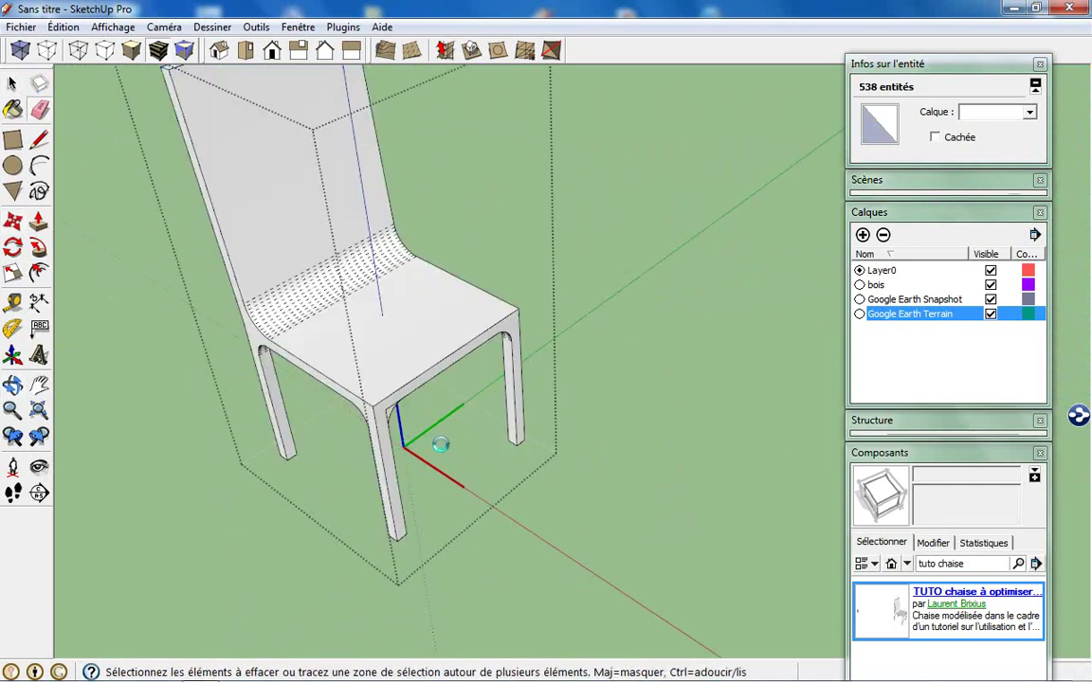
scroll(440, 444, down, 3)
mouse_move(441, 444)
middle_down()
mouse_move(383, 287)
mouse_move(441, 429)
middle_up()
scroll(441, 430, up, 3)
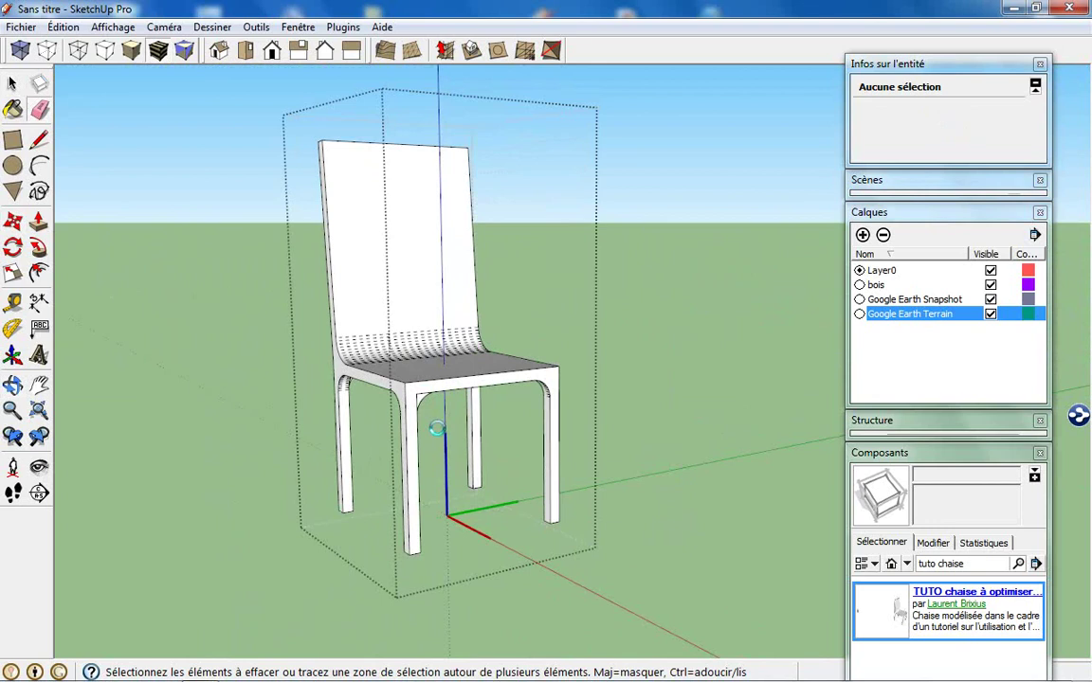
scroll(441, 429, up, 2)
scroll(417, 405, up, 1)
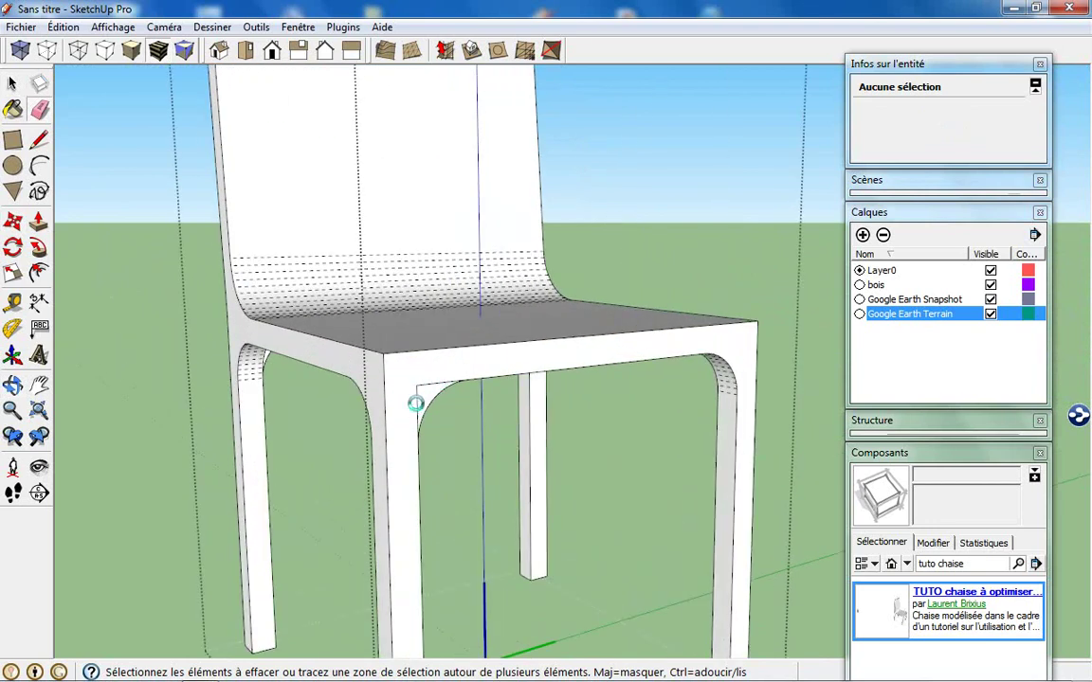
drag(415, 403, 429, 382)
scroll(429, 383, down, 2)
scroll(175, 346, down, 2)
mouse_move(175, 346)
middle_down()
mouse_move(258, 275)
mouse_move(344, 434)
mouse_move(536, 258)
mouse_move(546, 197)
mouse_move(402, 276)
mouse_move(389, 304)
mouse_move(433, 486)
mouse_move(452, 373)
middle_up()
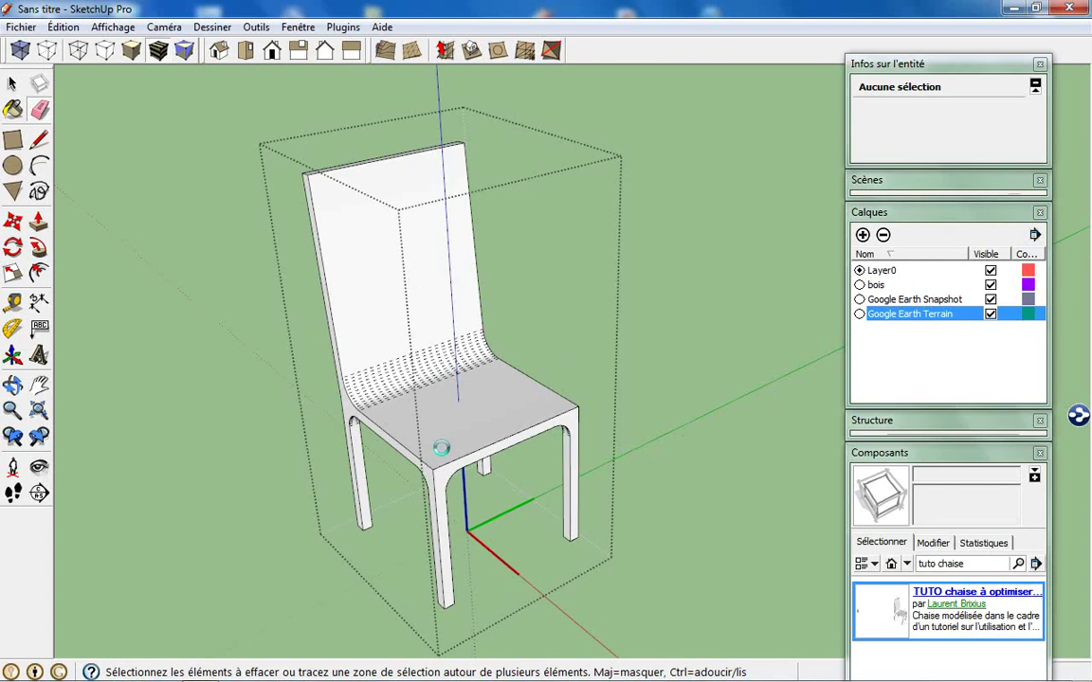
middle_drag(438, 445, 430, 407)
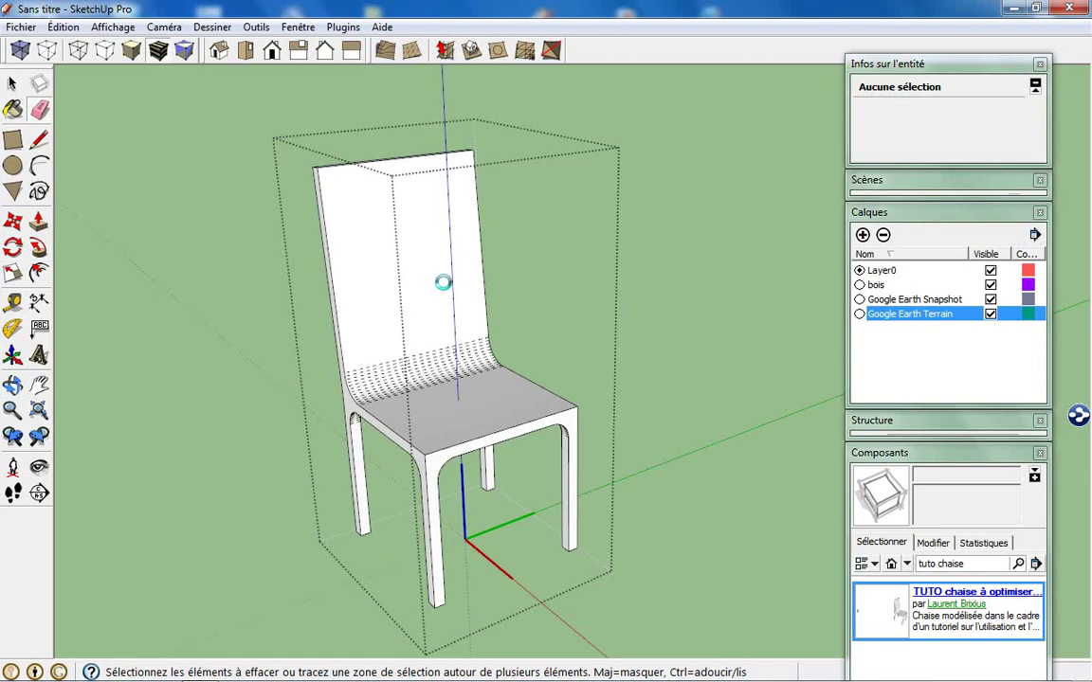
key(space)
Rotate the whole chair about the origin, referencing the green axis, then deselect it.
triple_click(444, 282)
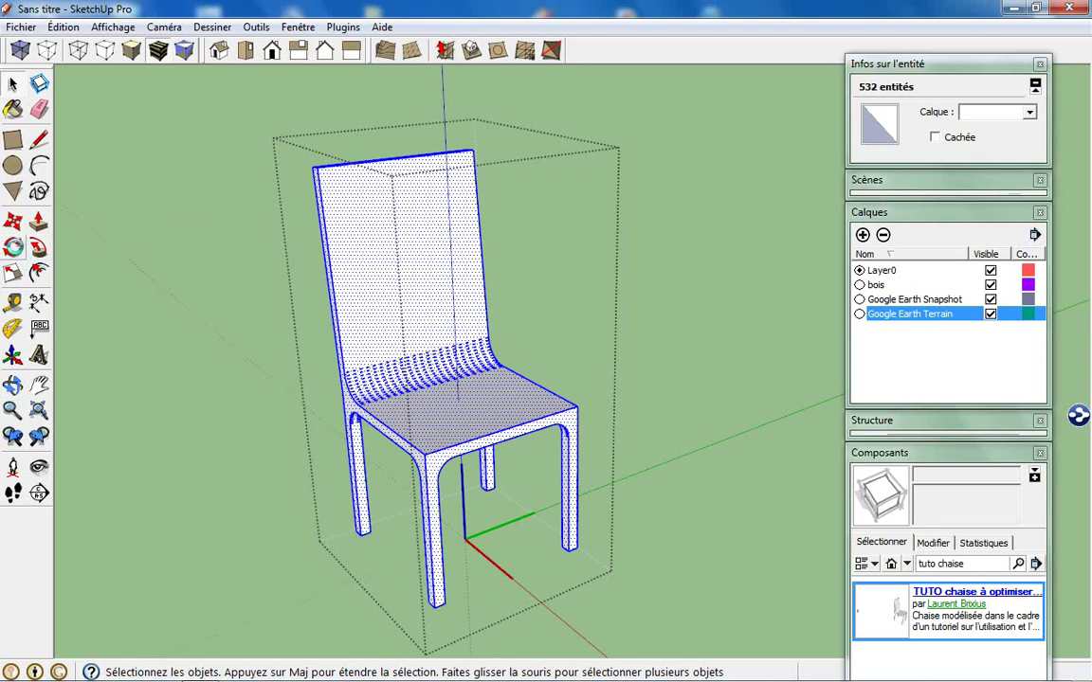
click(15, 247)
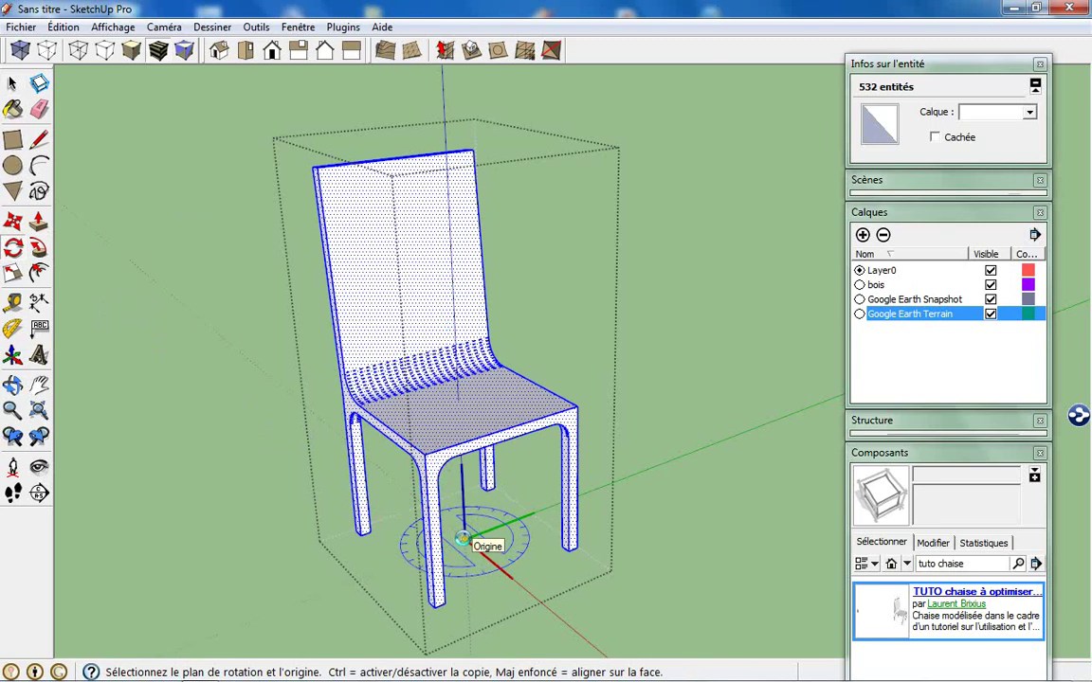
click(461, 538)
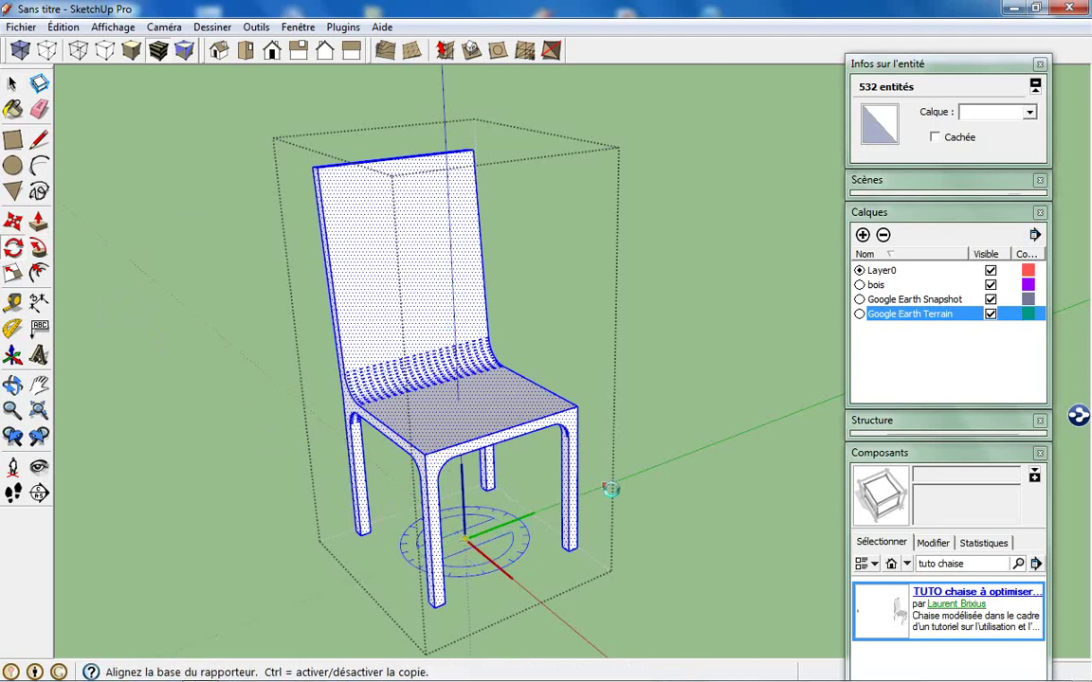
click(673, 459)
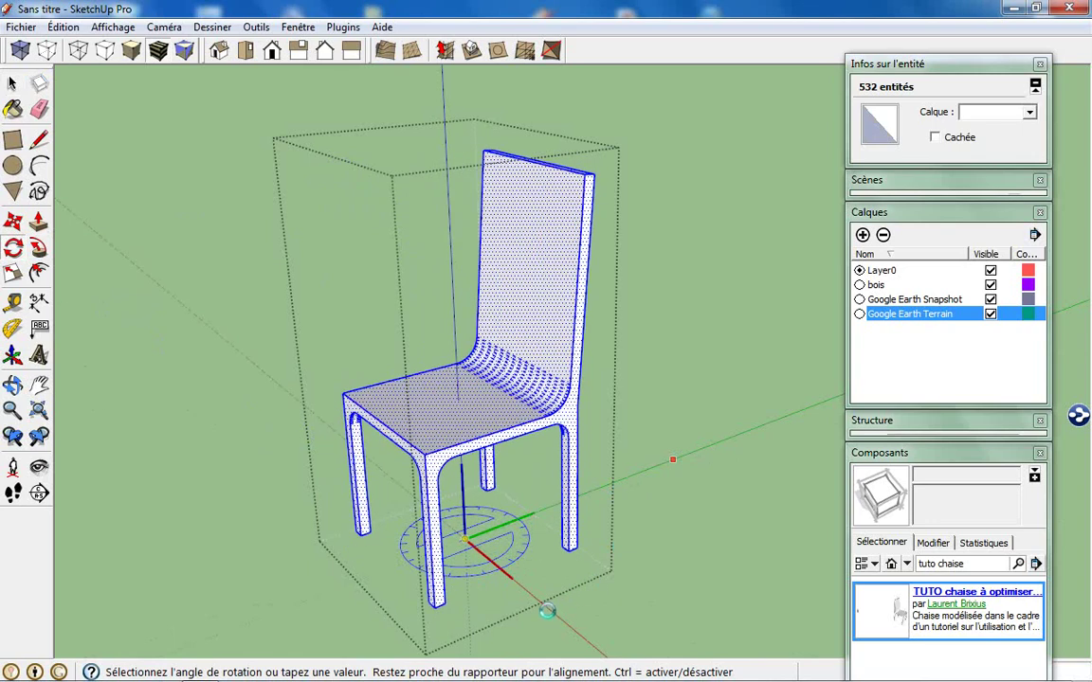
click(488, 548)
mouse_move(488, 548)
middle_down()
mouse_move(456, 445)
mouse_move(577, 394)
mouse_move(585, 531)
middle_up()
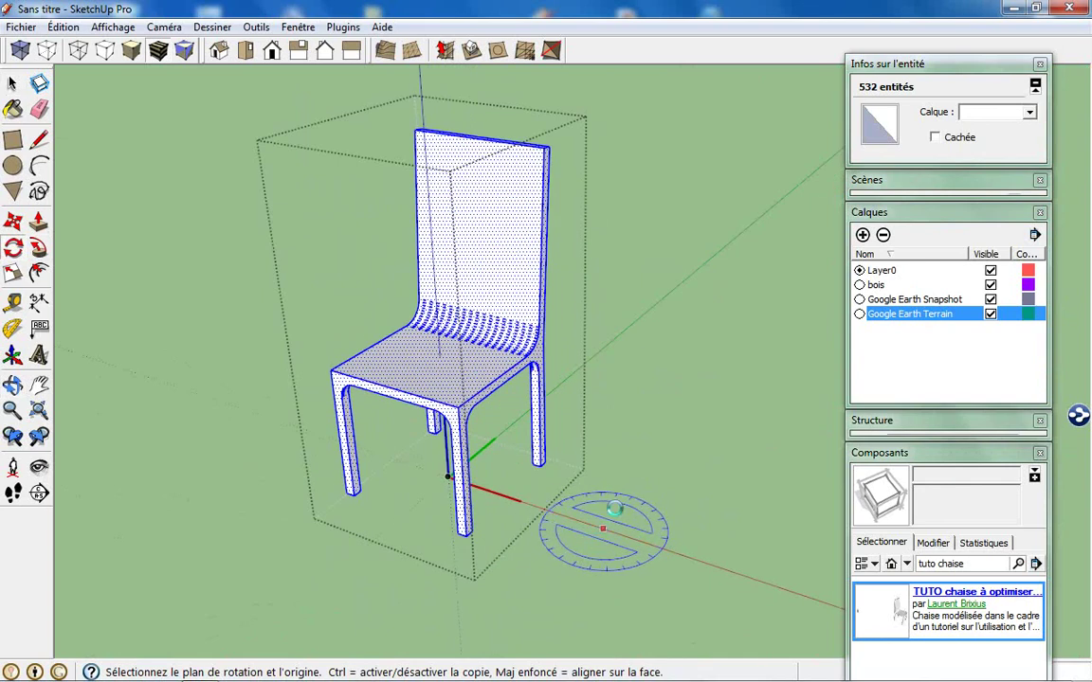
key(space)
click(644, 484)
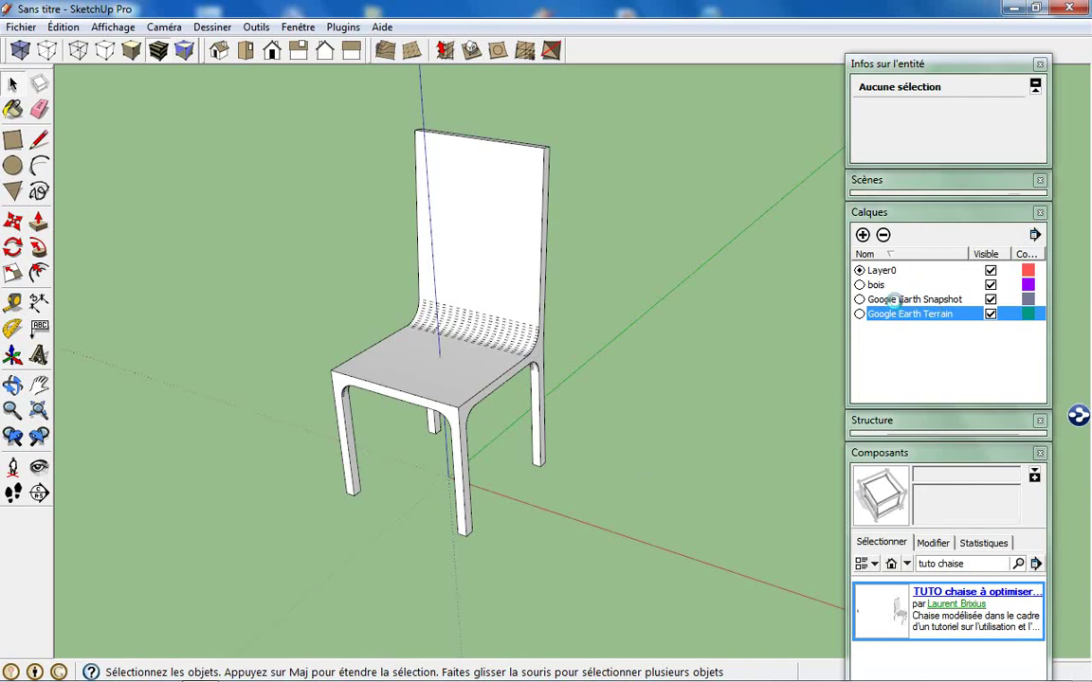
Delete the bois, Google Earth Snapshot and Terrain layers, moving their contents to the default layer.
shift+click(881, 299)
shift+click(877, 284)
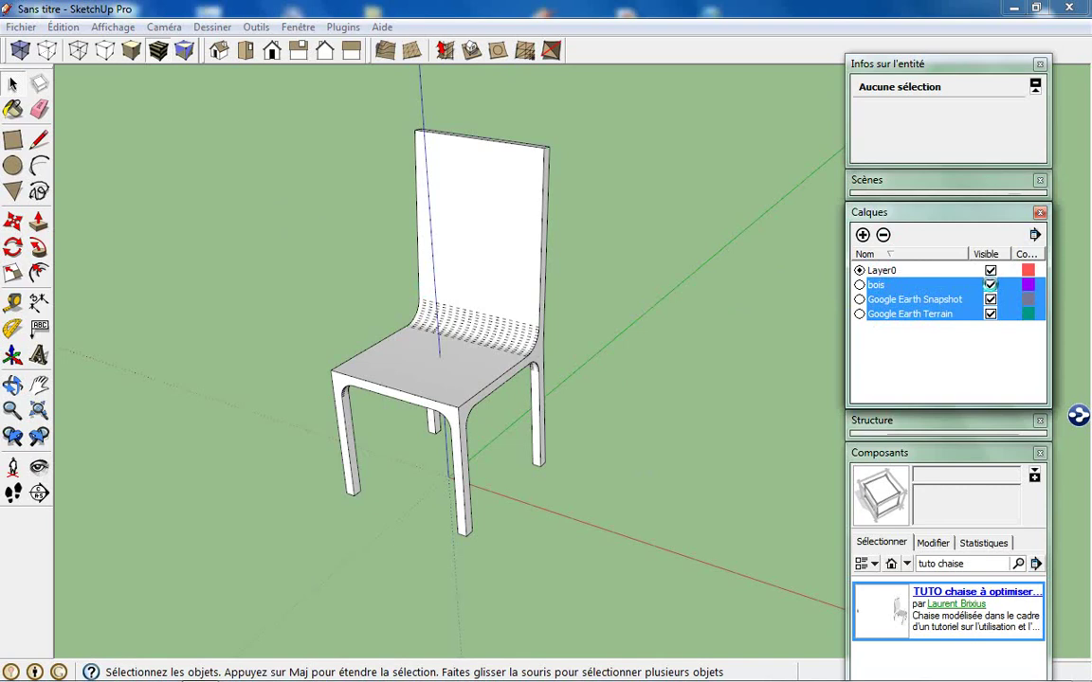
click(990, 284)
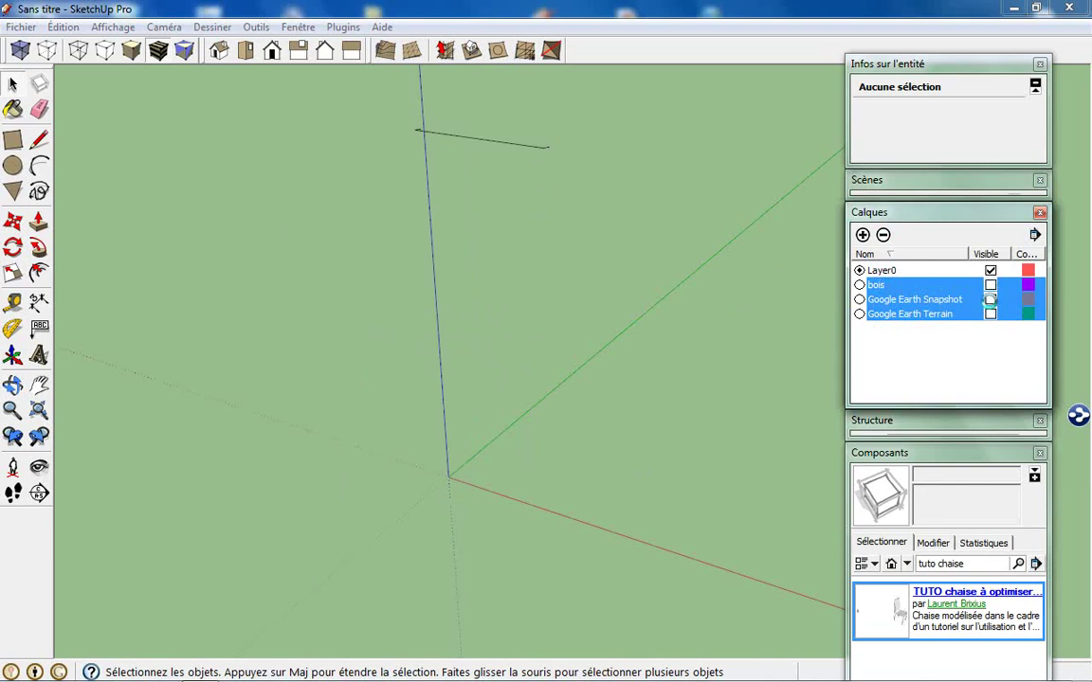
click(990, 297)
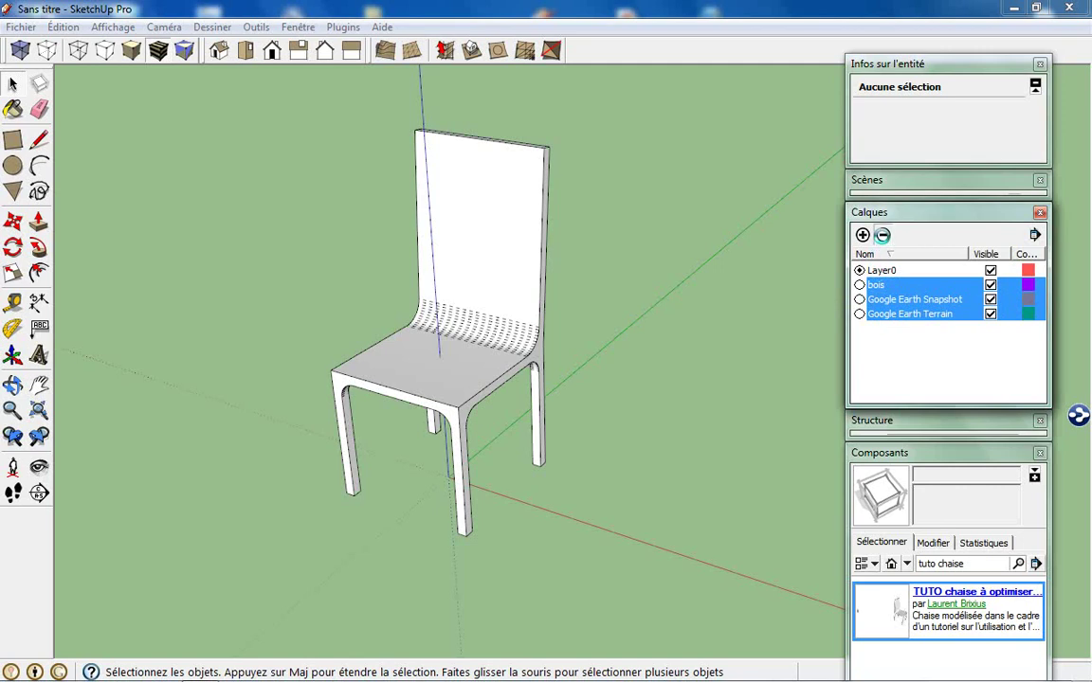
click(882, 235)
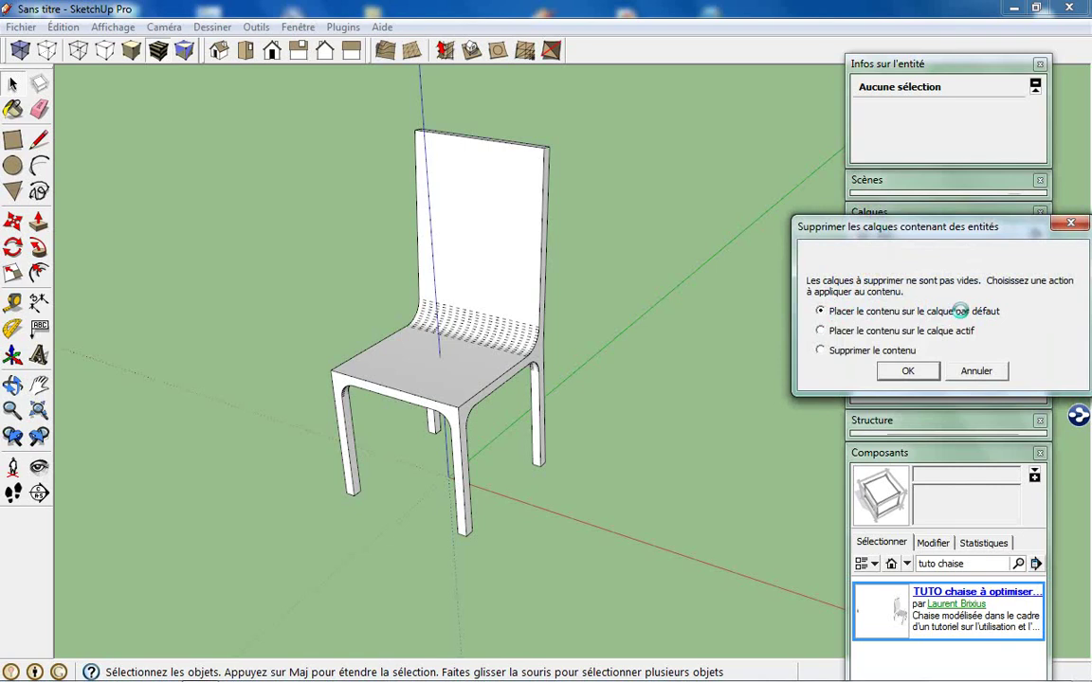
click(907, 370)
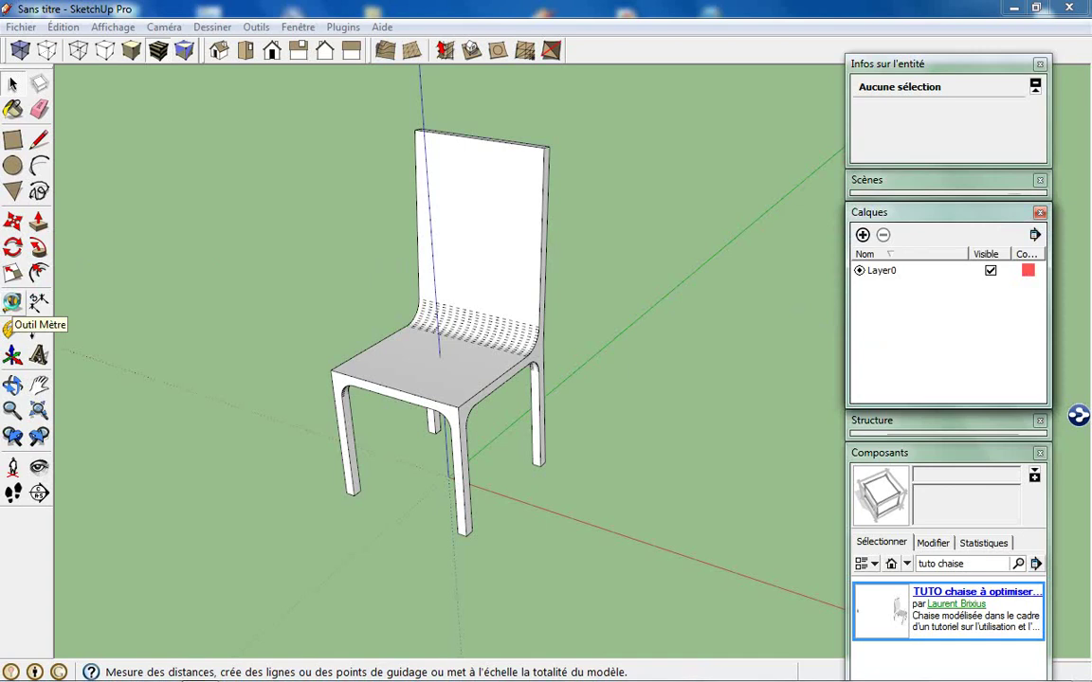
Tape-measure the chair's front leg from the seat corner, confirming it reads 430,0cm.
click(12, 327)
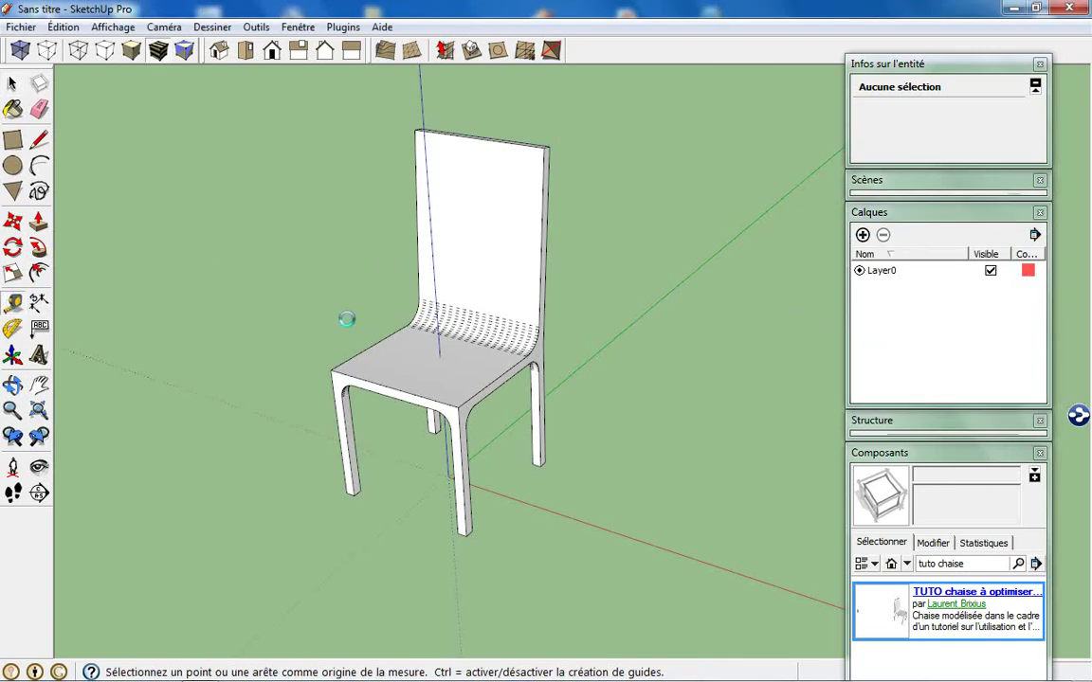
click(458, 406)
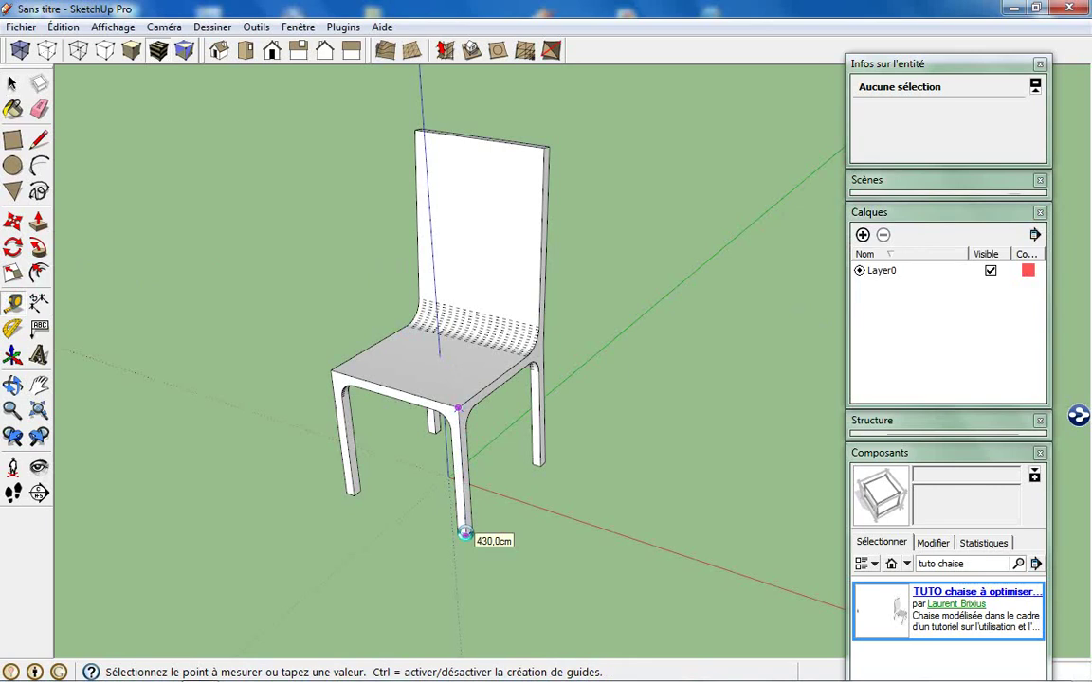
click(464, 532)
click(899, 453)
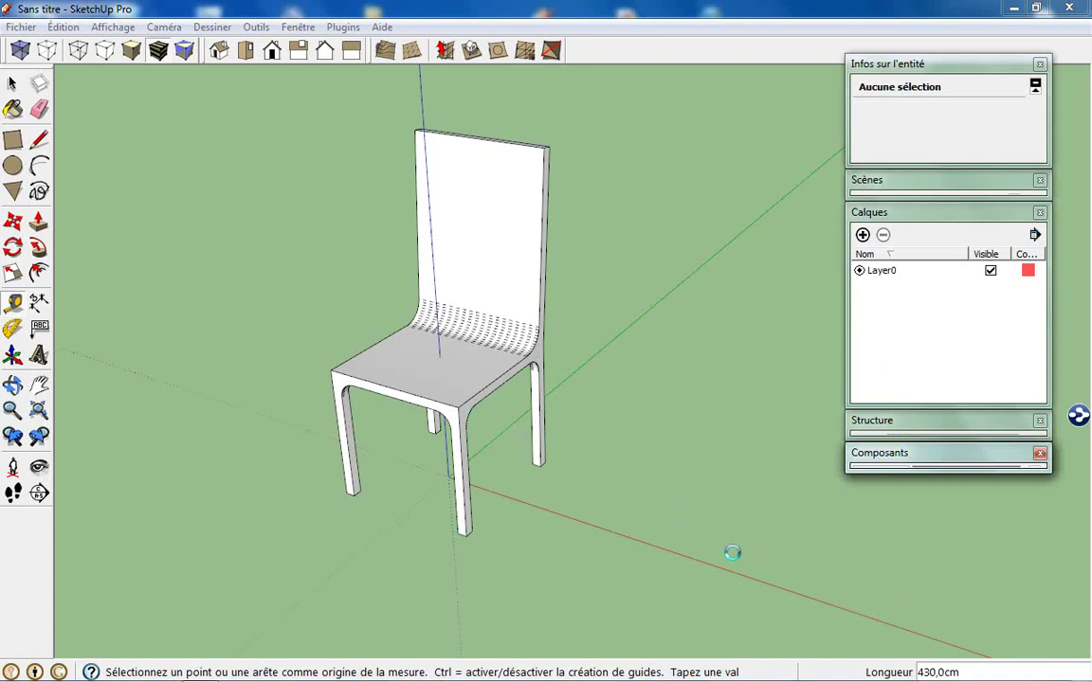
click(457, 406)
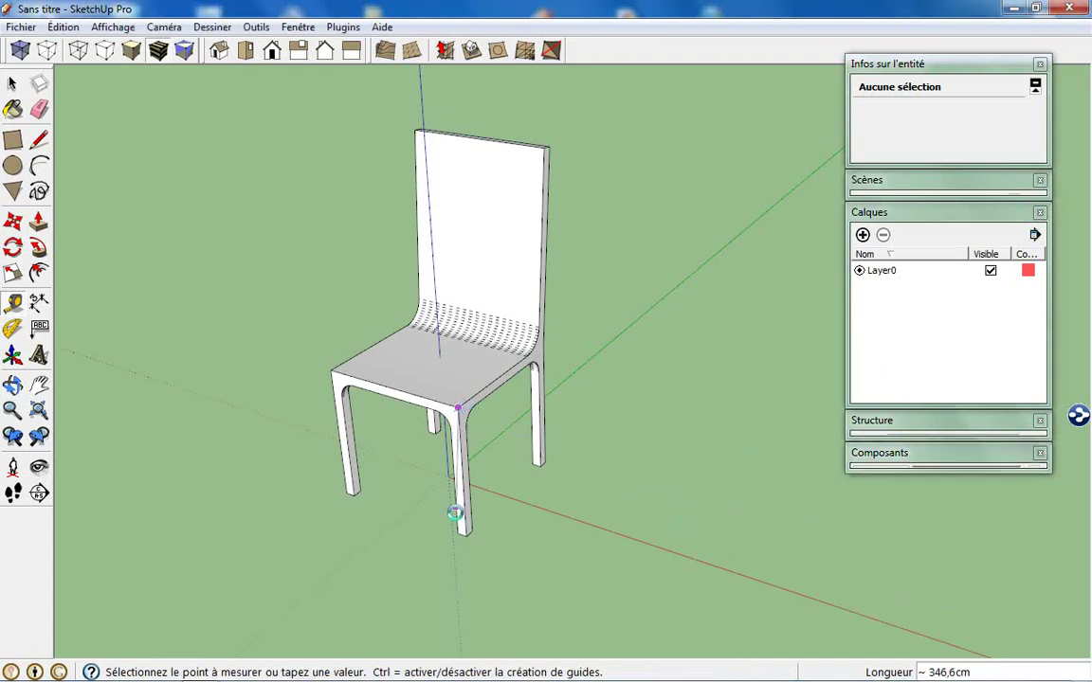
key(space)
double_click(417, 390)
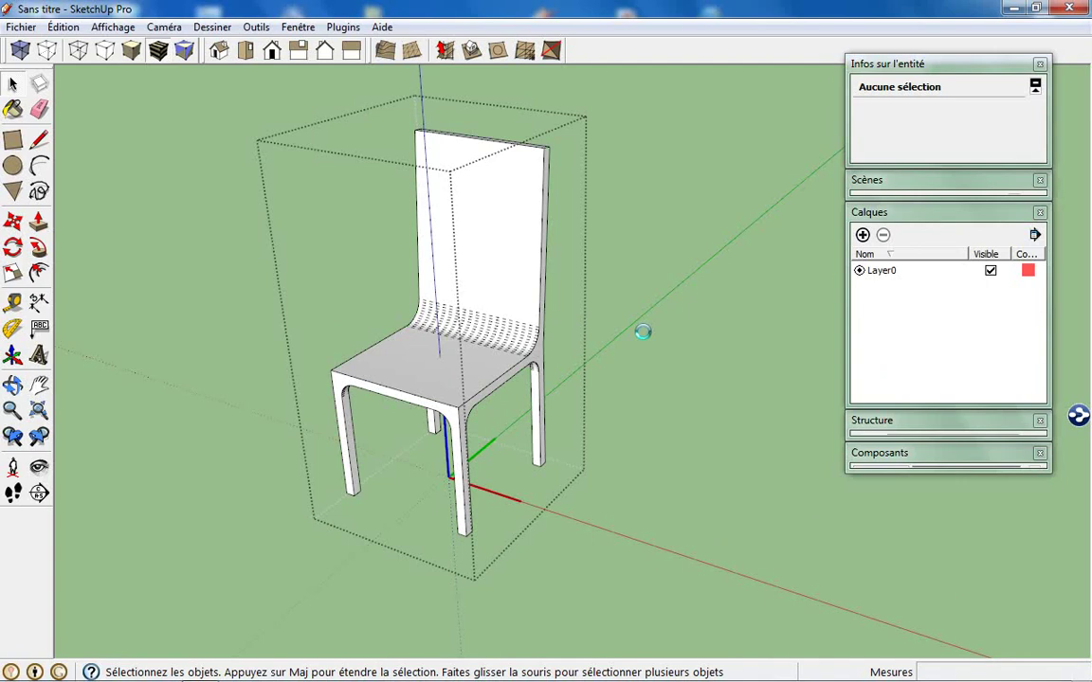
click(614, 316)
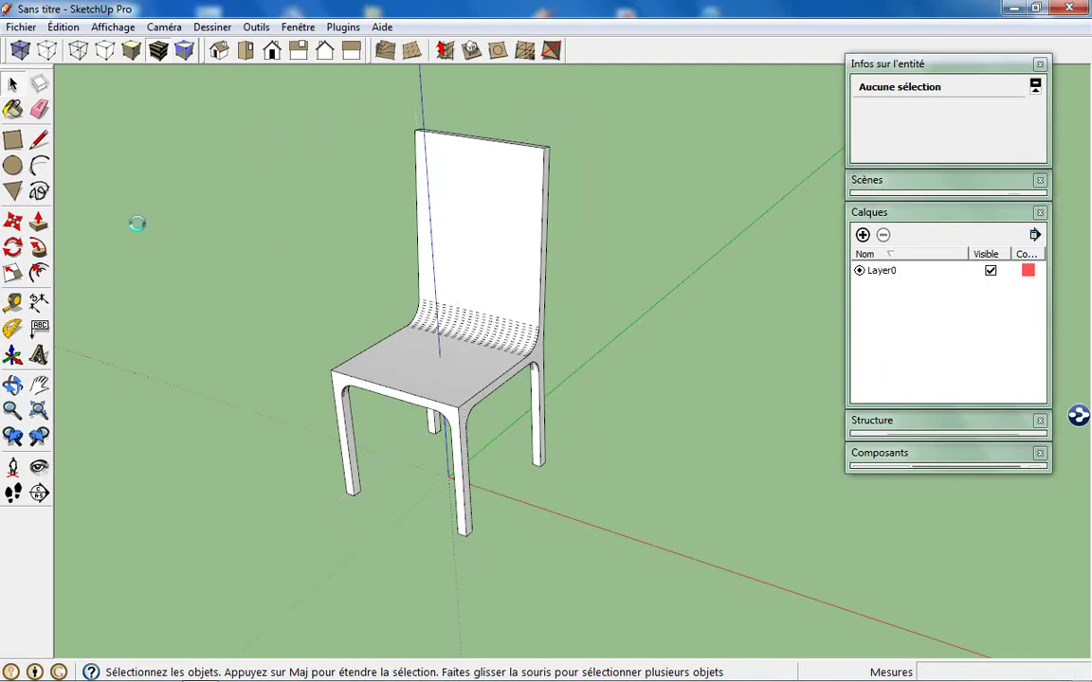
Enter 42,5 as the front leg length, then decline resizing the whole model.
click(14, 302)
click(459, 406)
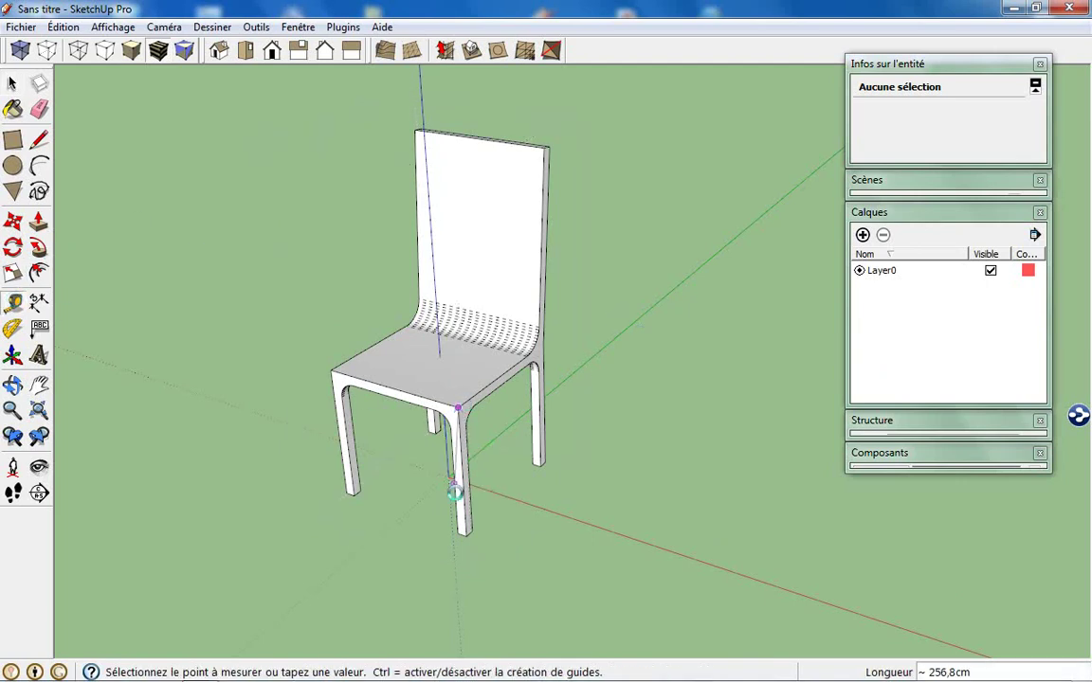
text(42,5)
key(Return)
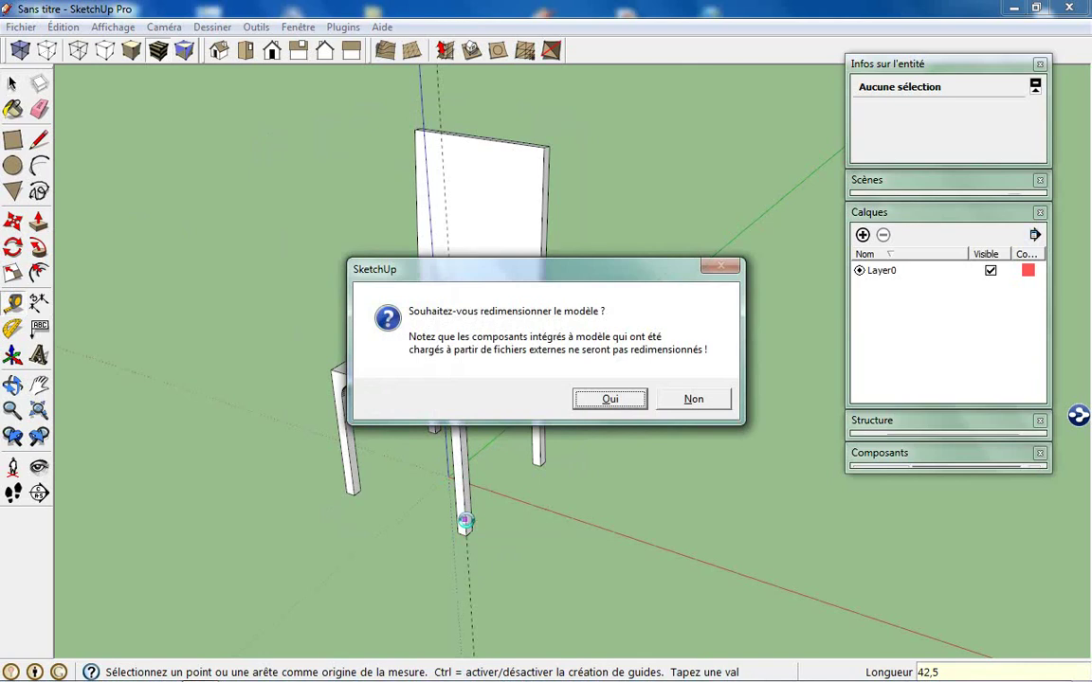
click(697, 399)
key(space)
Inside the chair component, tape-measure the front leg, rescale it to 42,5, then zoom extents.
double_click(473, 369)
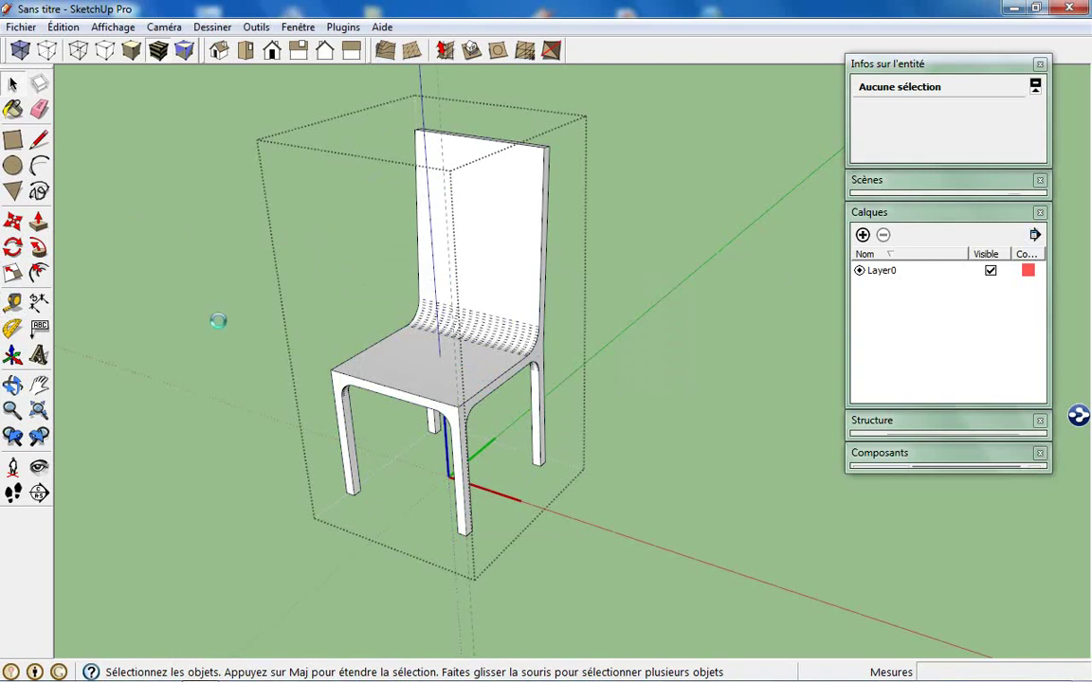
click(12, 301)
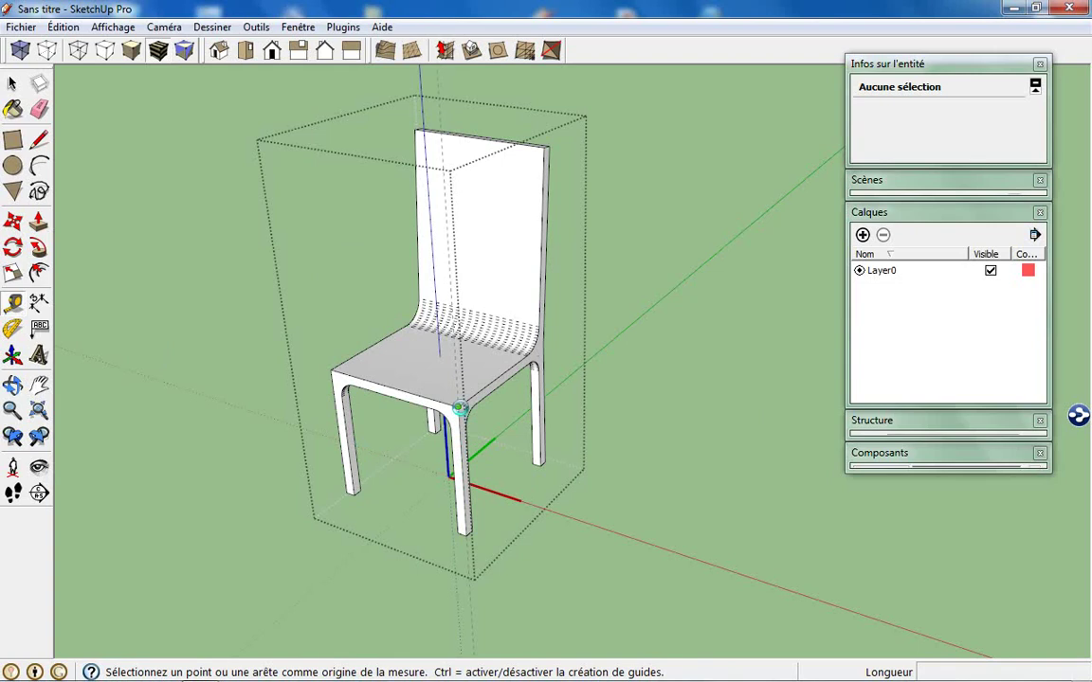
click(459, 407)
click(467, 535)
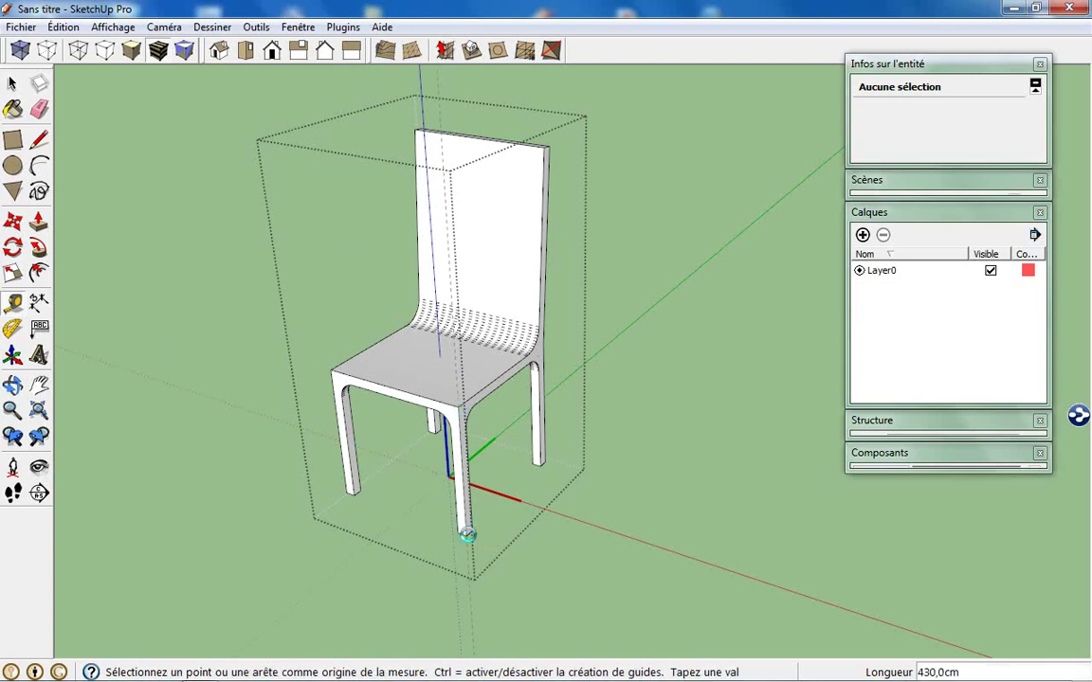
text(42,5)
key(Return)
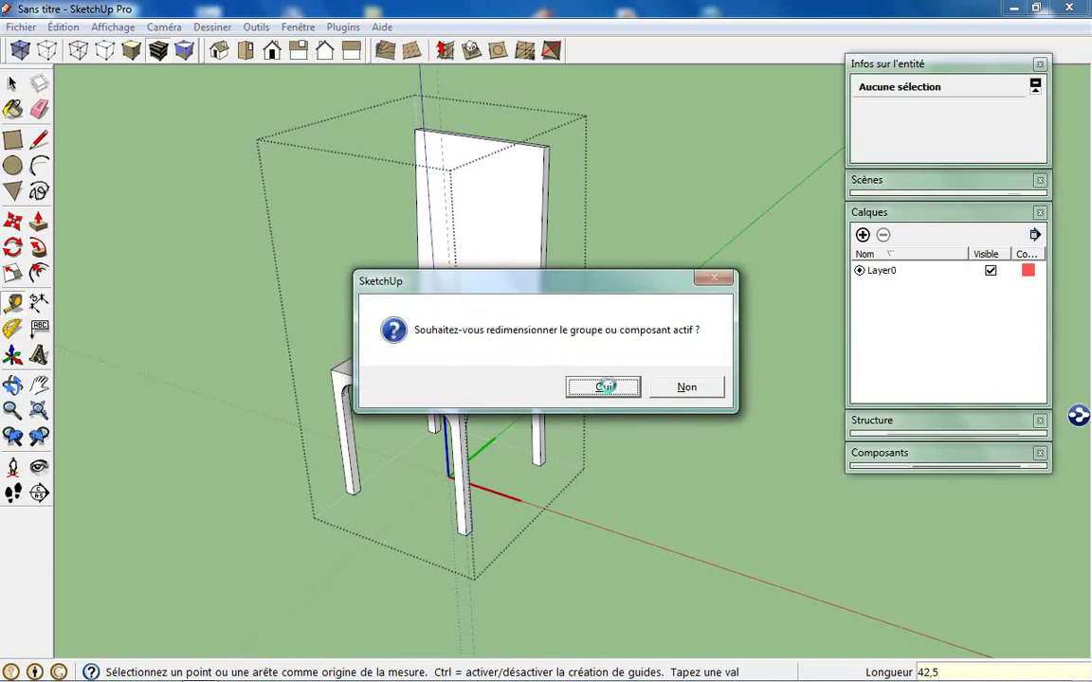
click(604, 386)
key(shift+z)
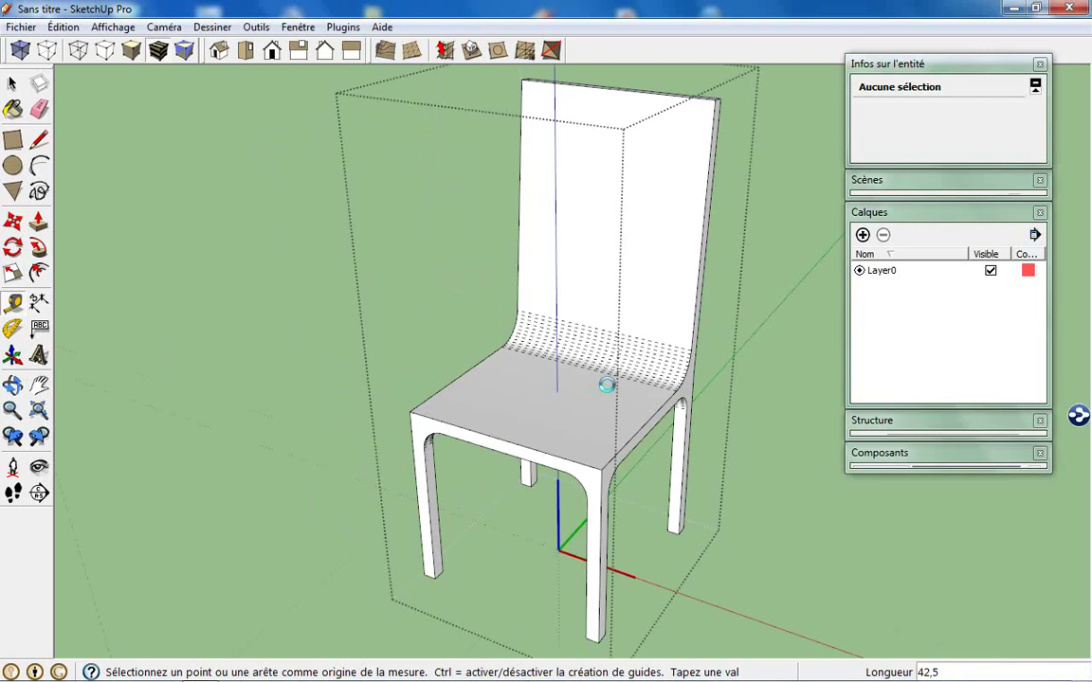
middle_drag(431, 378, 550, 423)
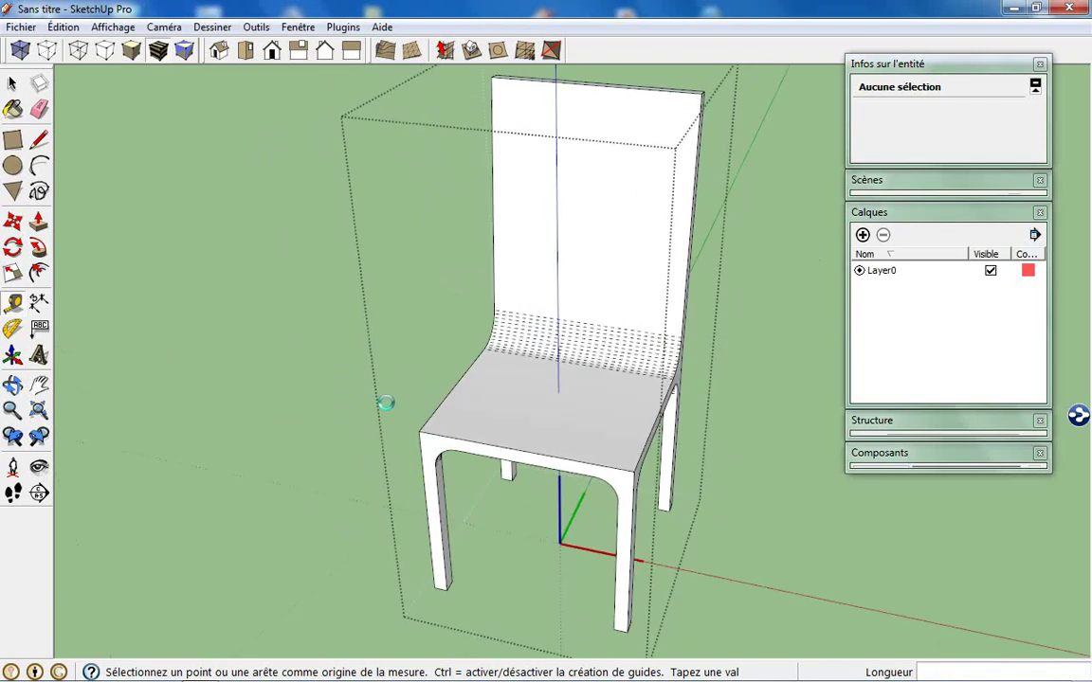
key(space)
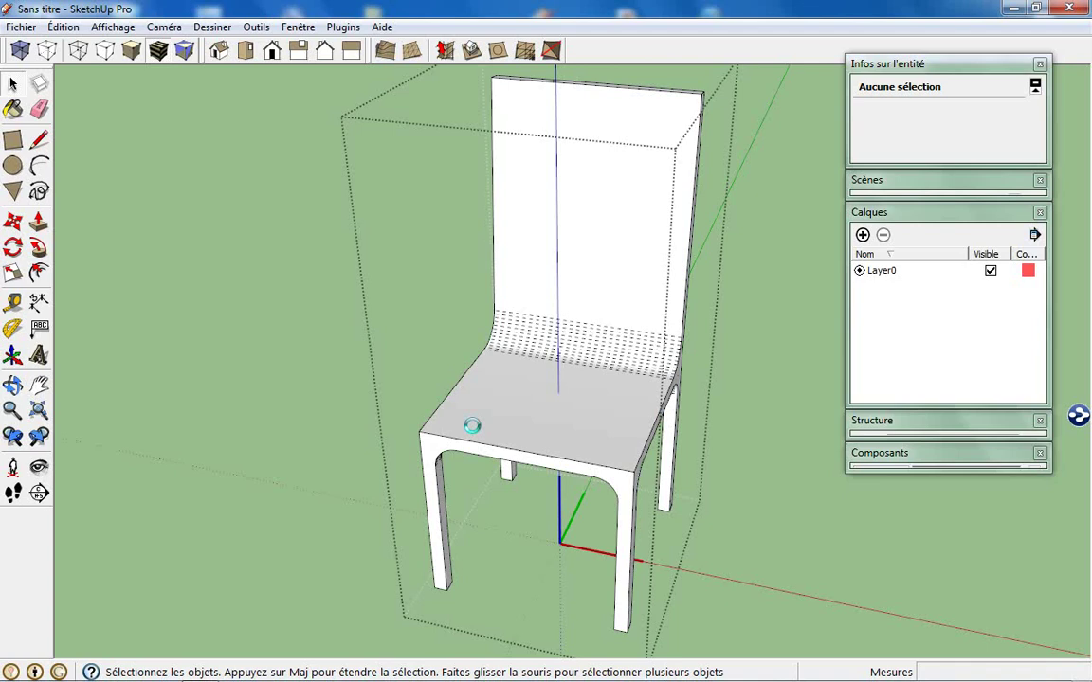
Select the chair and rename its component definition to 82chaiseSimple01 in Entity Info.
click(234, 281)
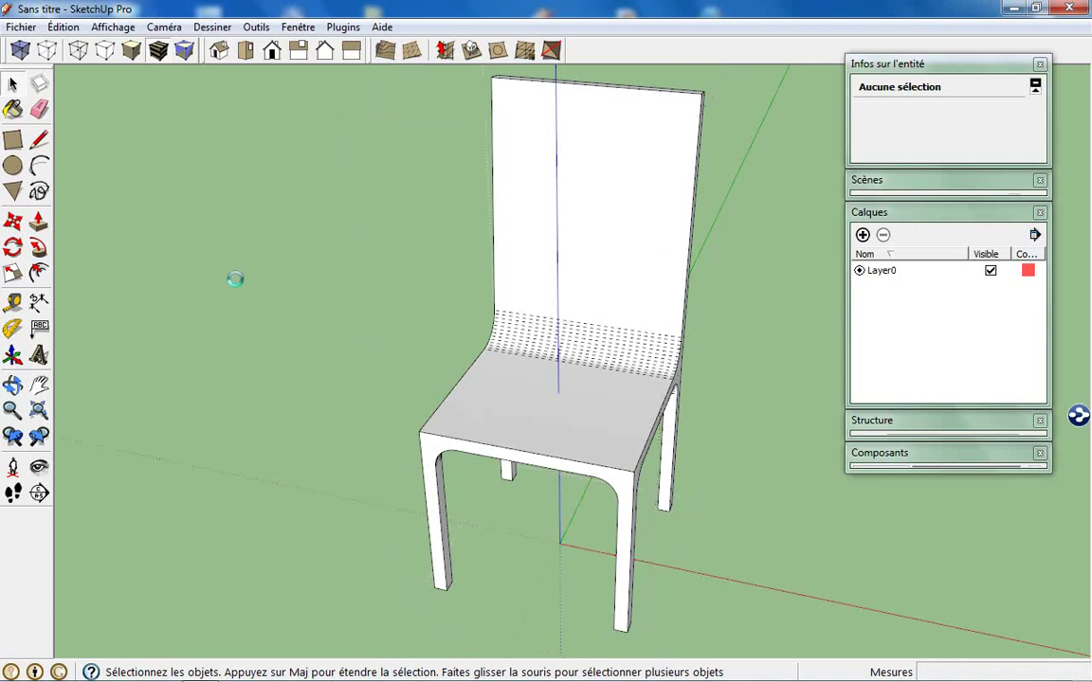
click(534, 236)
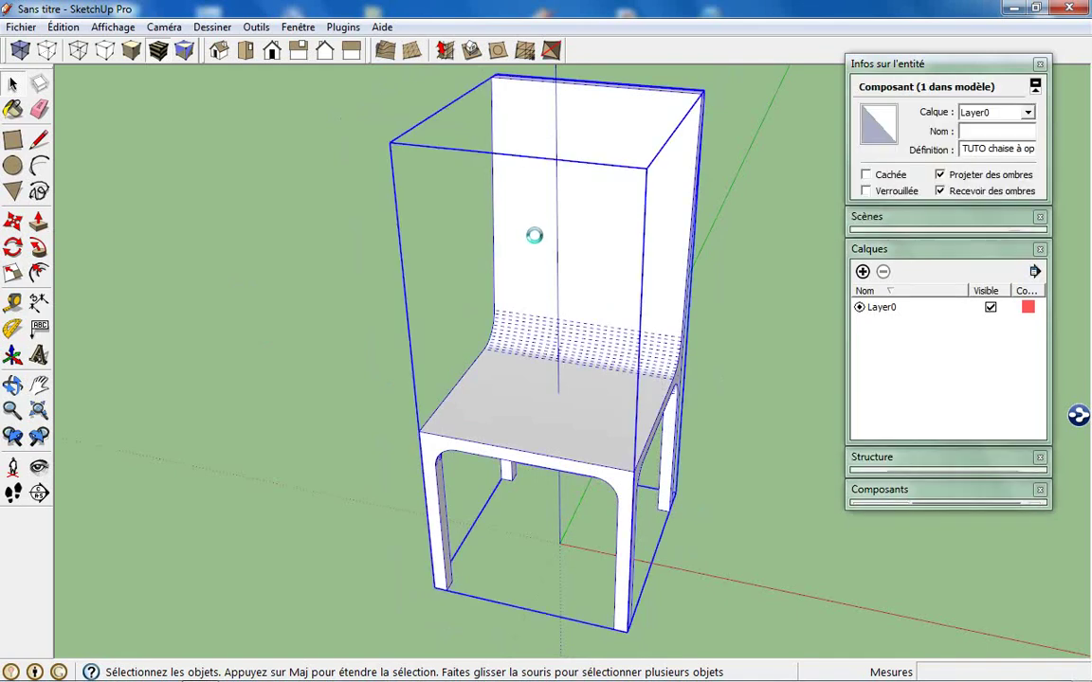
click(961, 149)
double_click(962, 149)
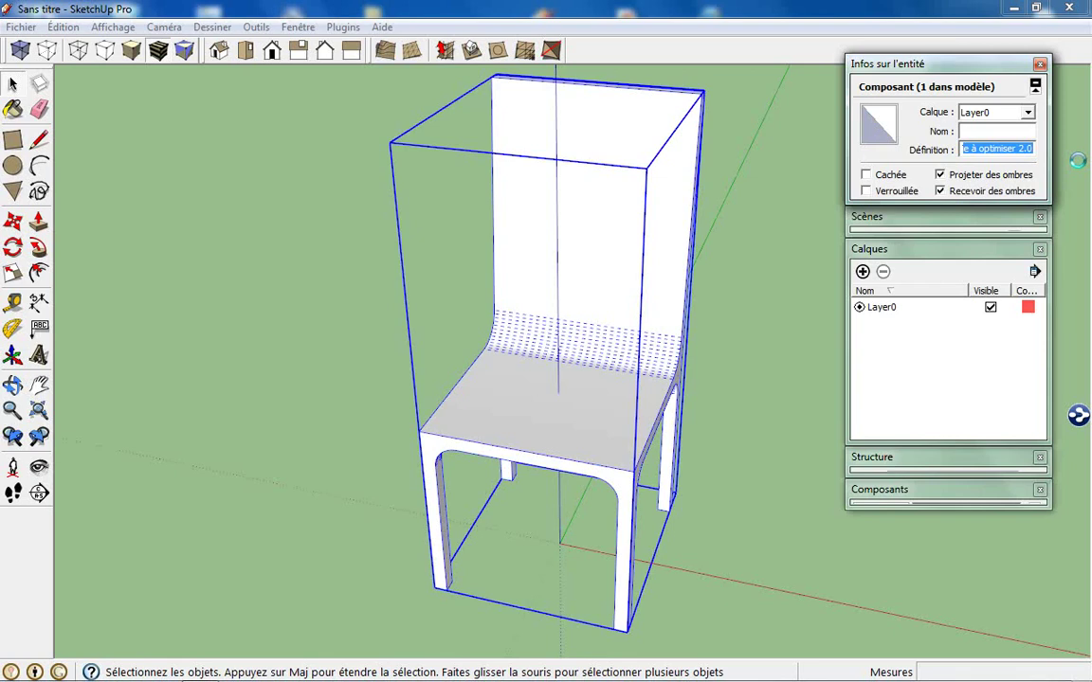
text(82)
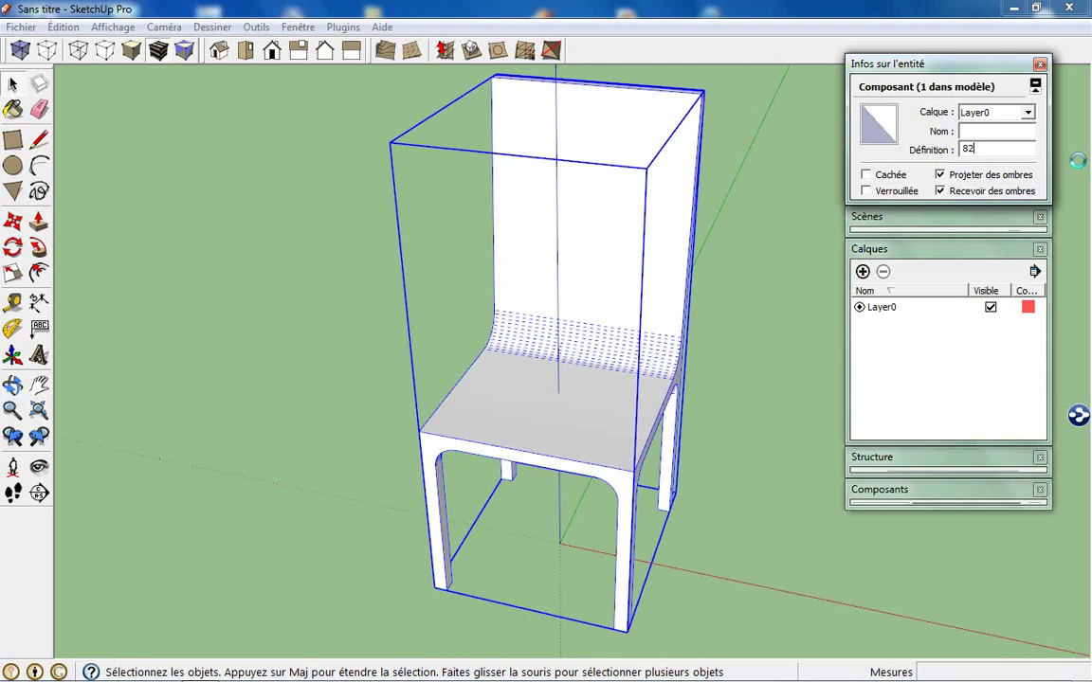
text(chaiseSimple01)
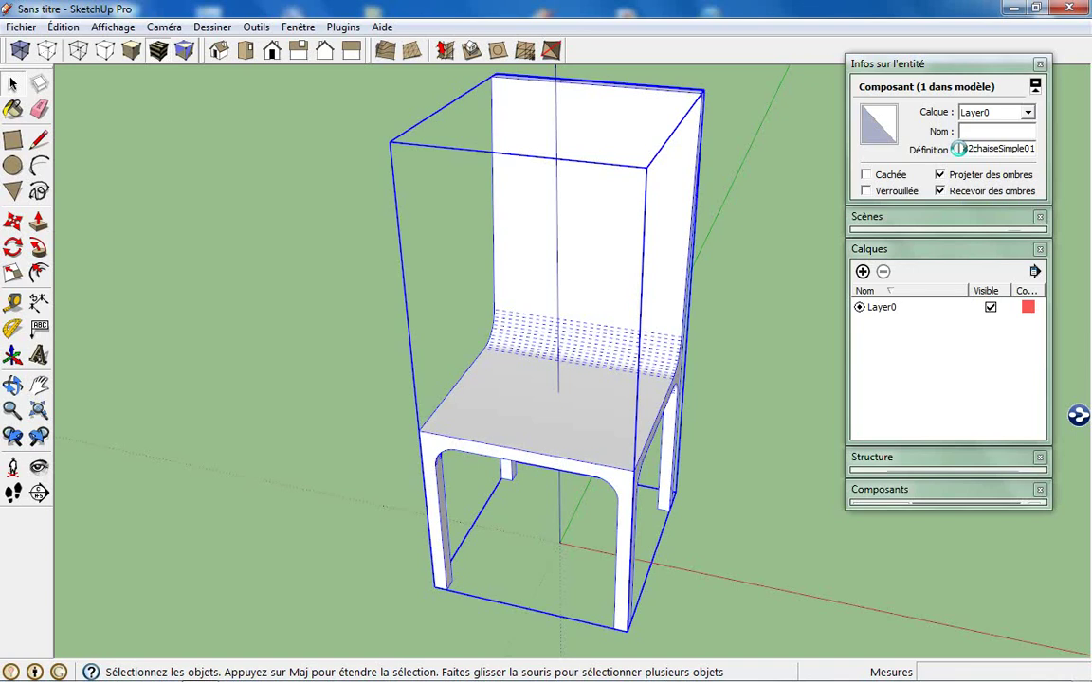
right_click(578, 252)
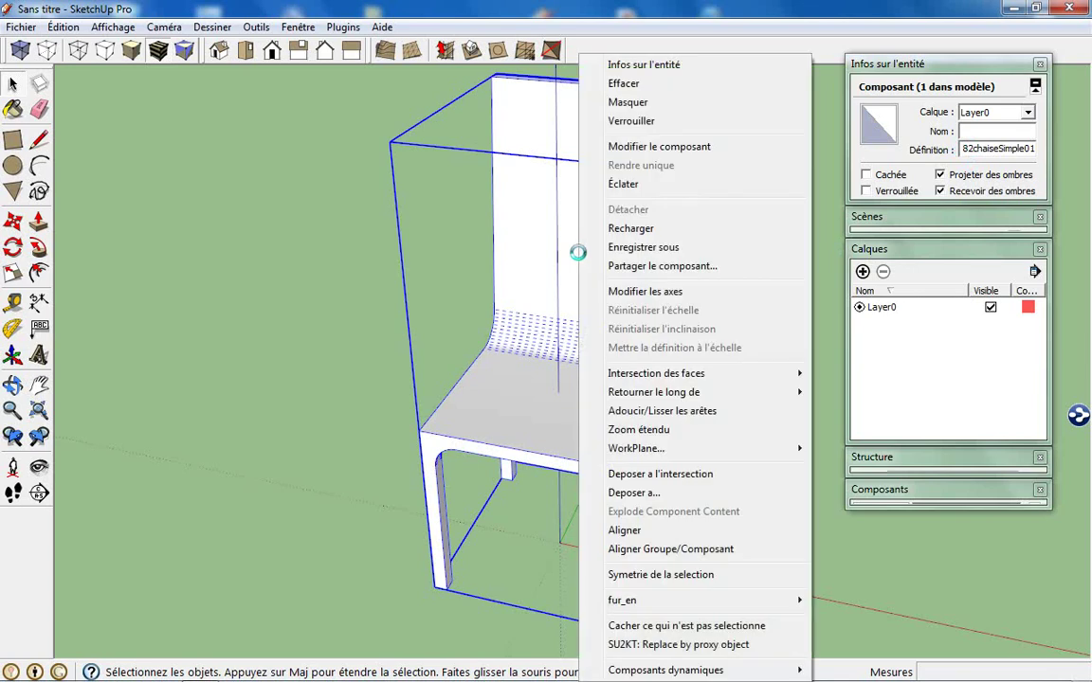
Save the chair component with Enregistrer sous into Collections > 82chaises as 82chaiseSimple01.skp.
click(666, 247)
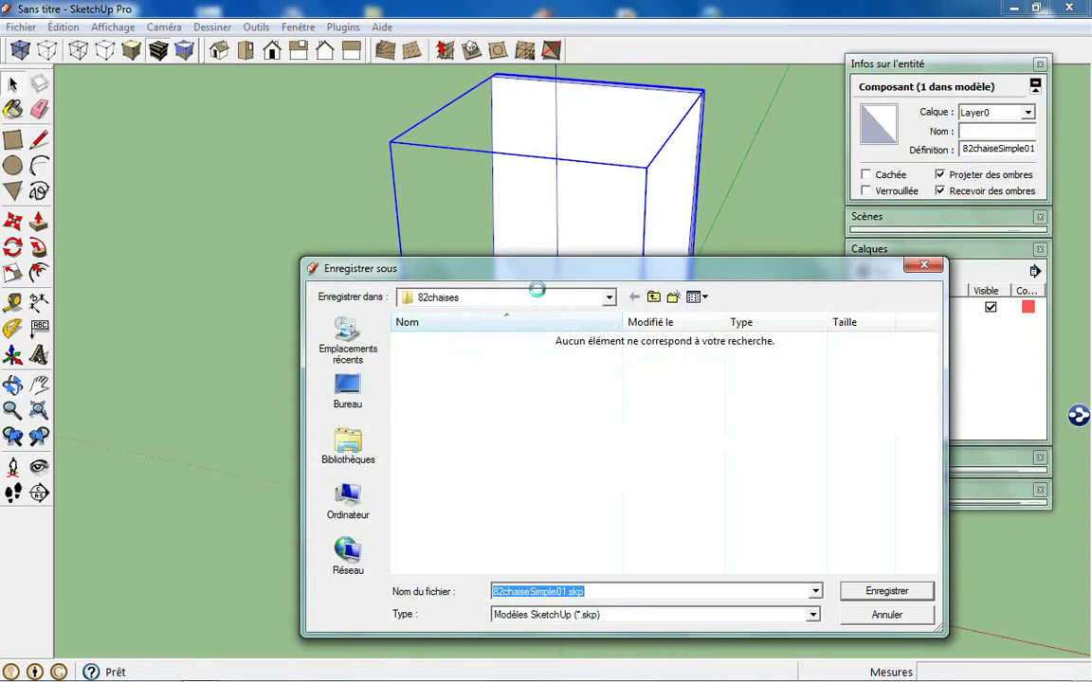
click(535, 293)
click(466, 464)
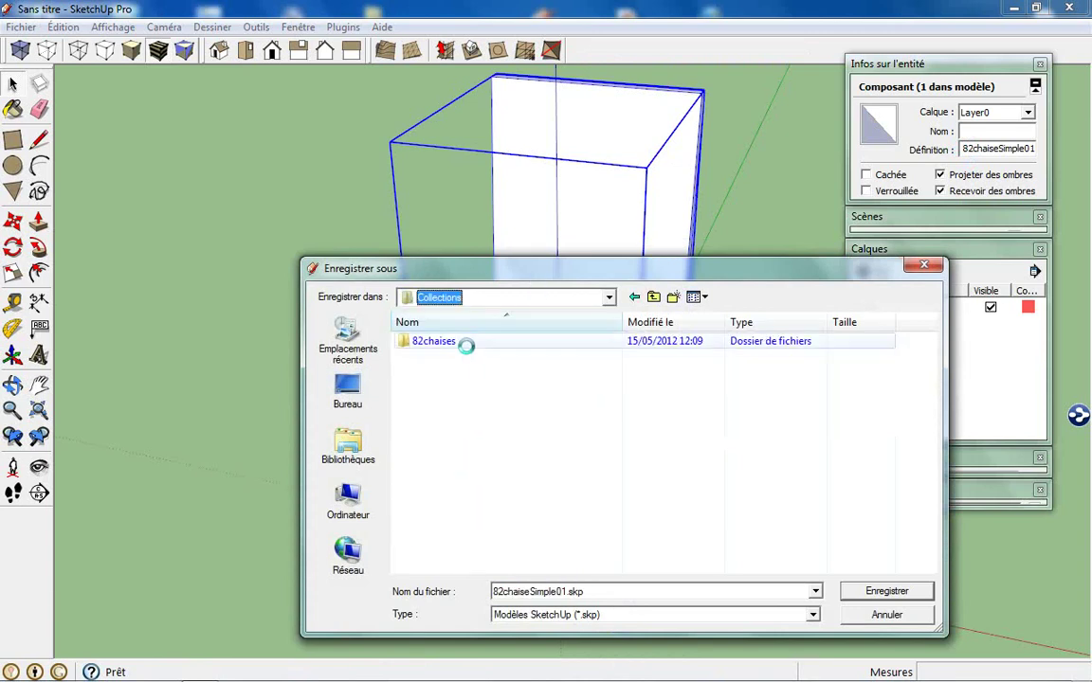
click(438, 340)
double_click(435, 340)
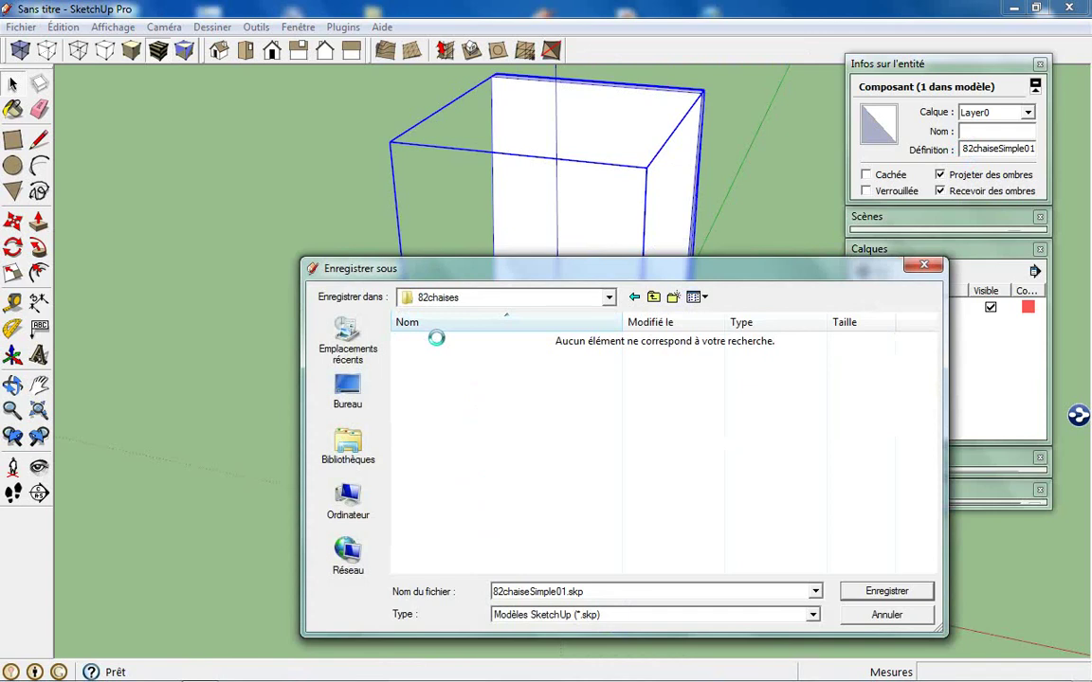
double_click(562, 592)
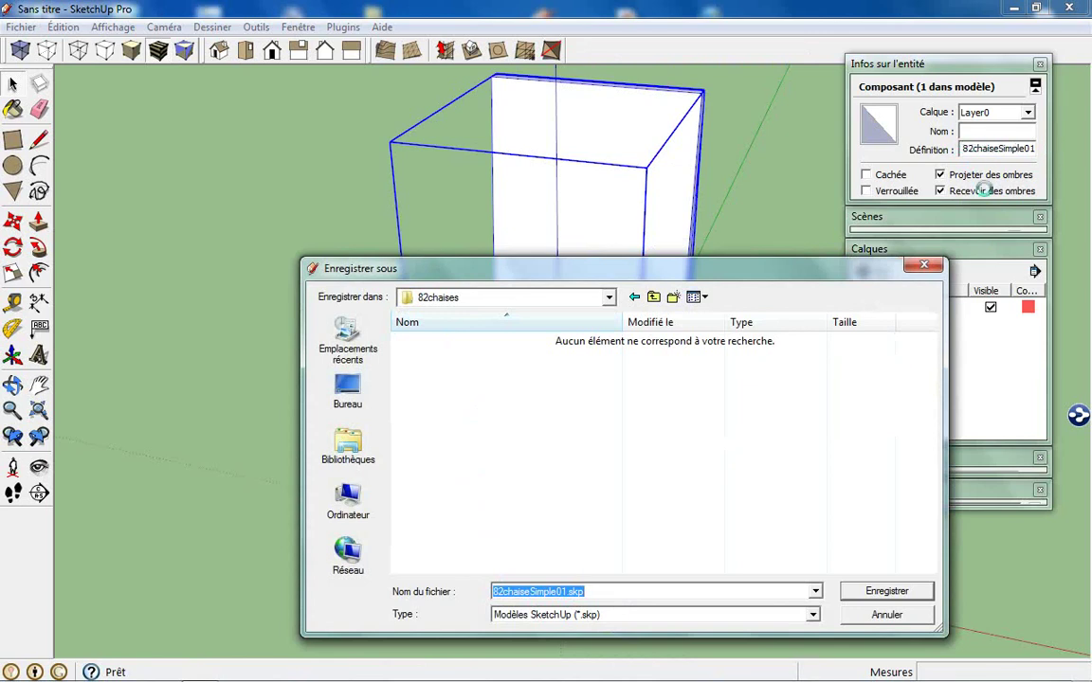
click(843, 591)
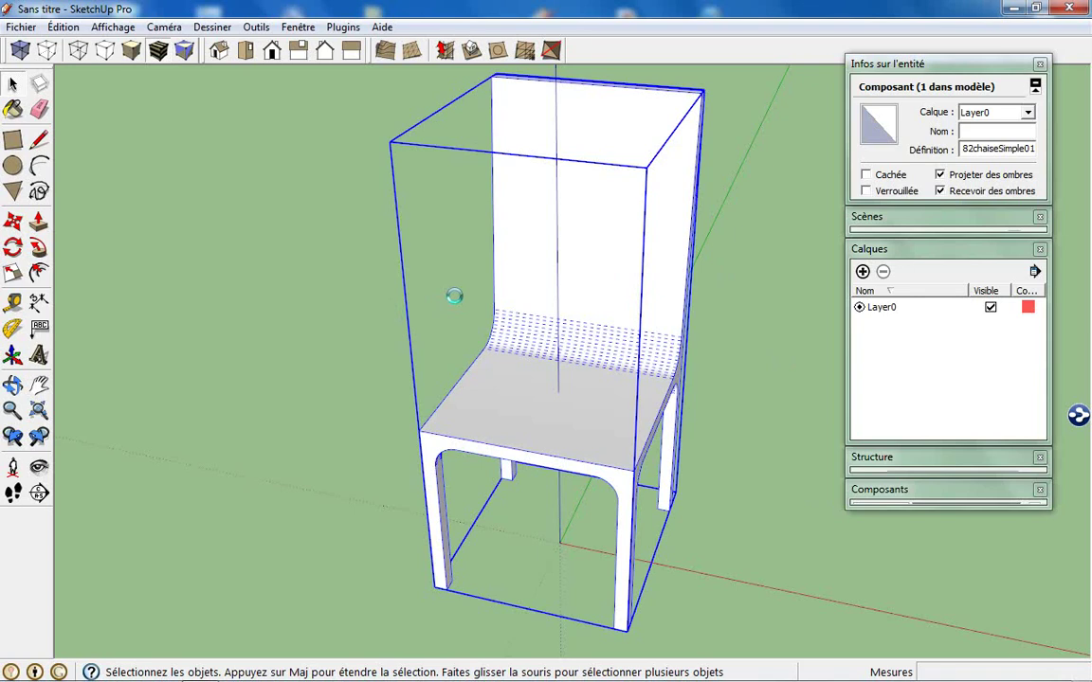
Open 82chaiseSimple01.skp from the 82chaises folder, answering Non to saving the untitled model.
click(19, 27)
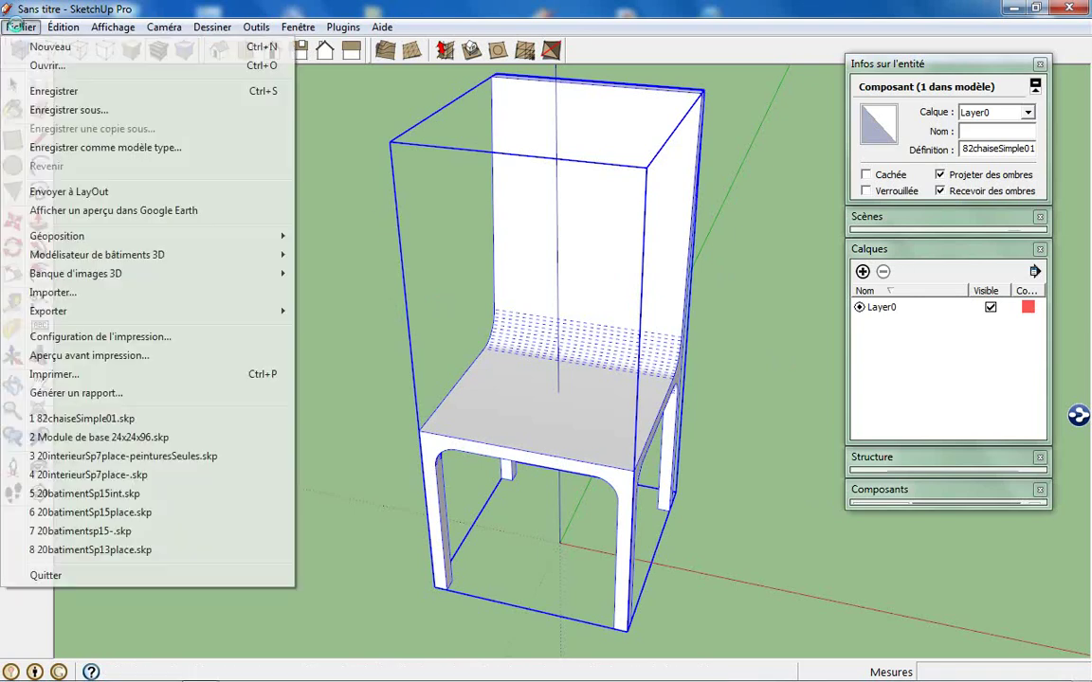
mouse_move(56, 236)
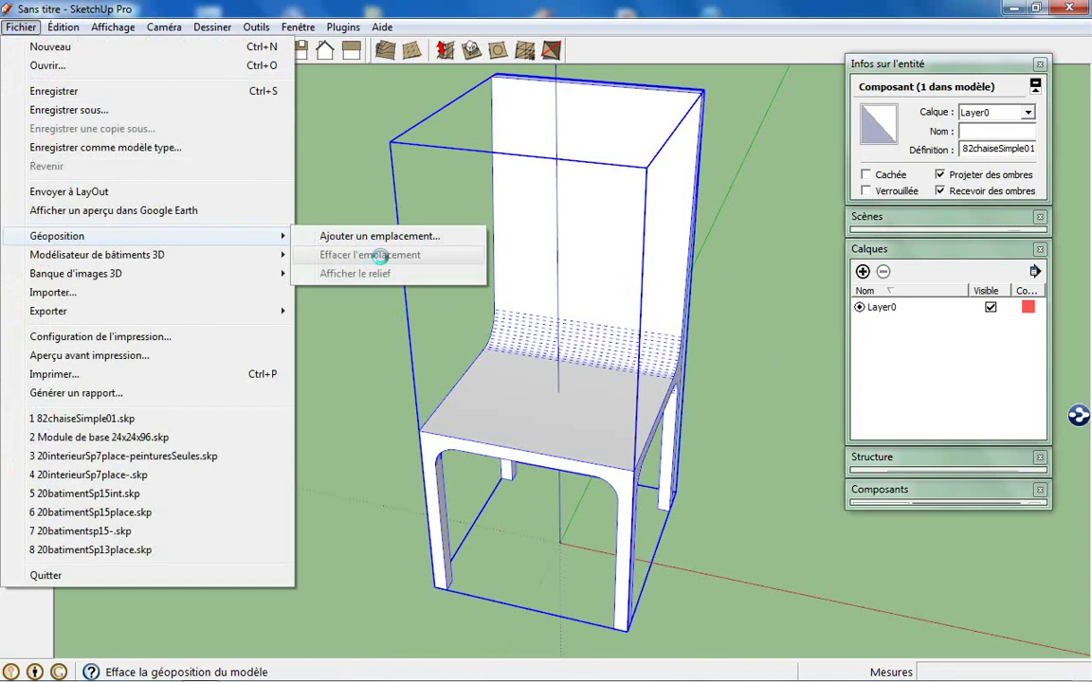
click(312, 118)
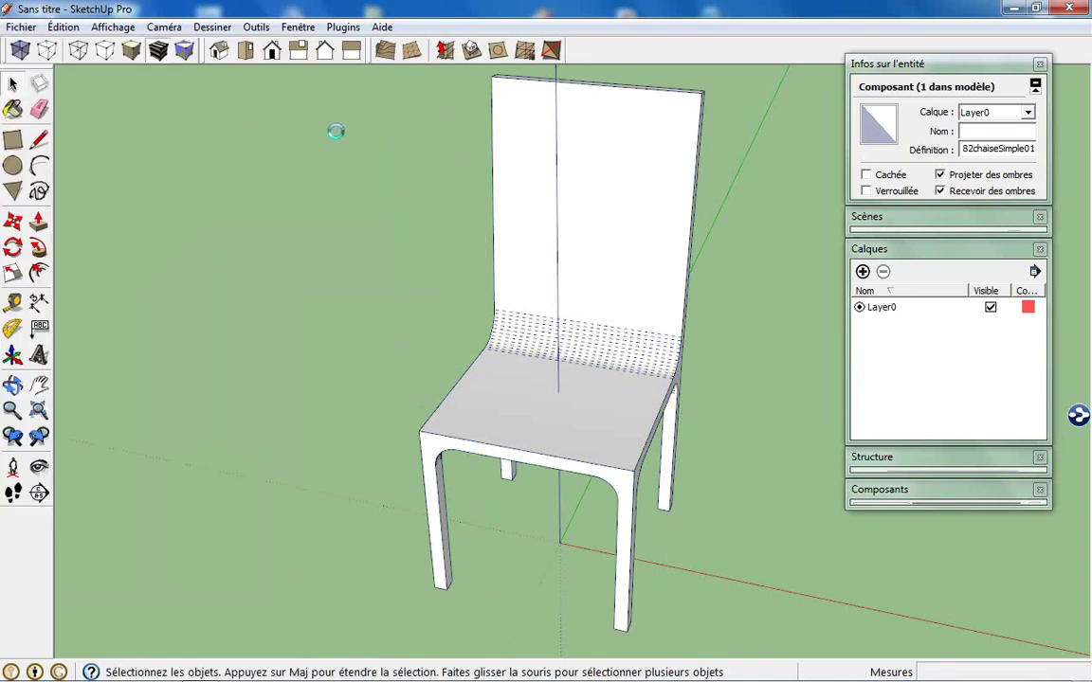
click(17, 25)
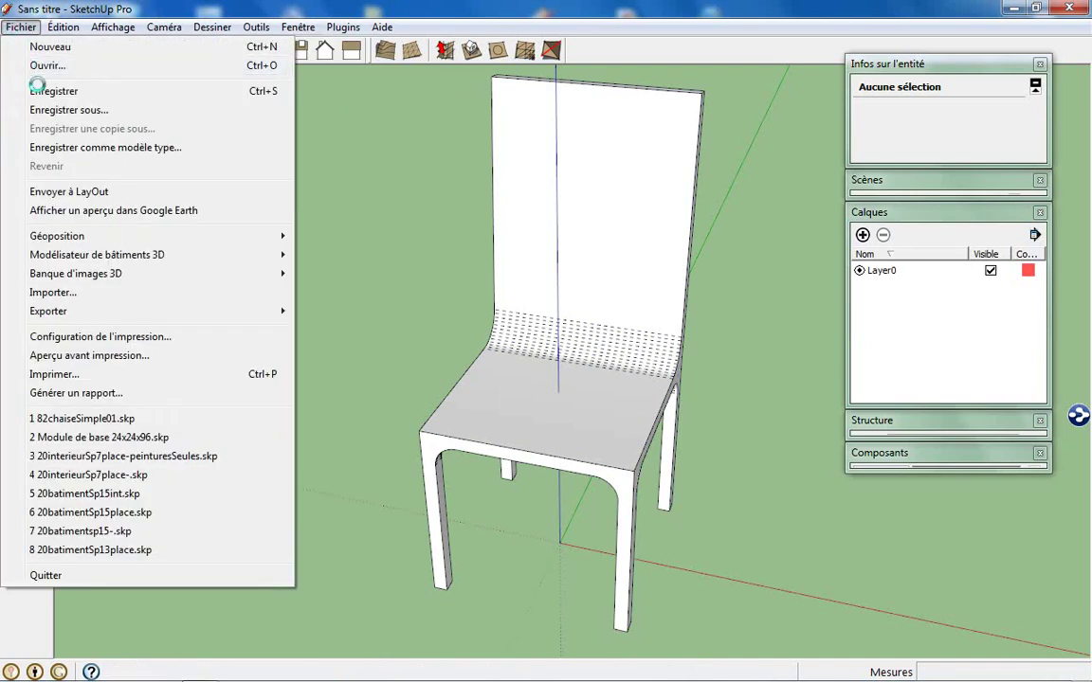
click(60, 62)
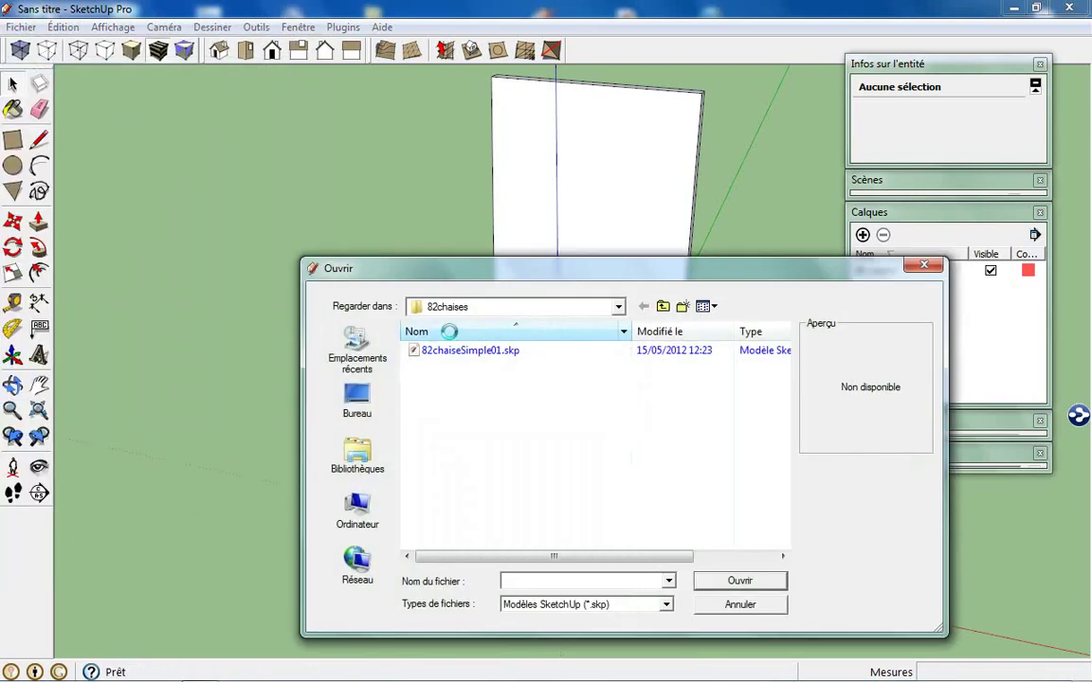
click(474, 350)
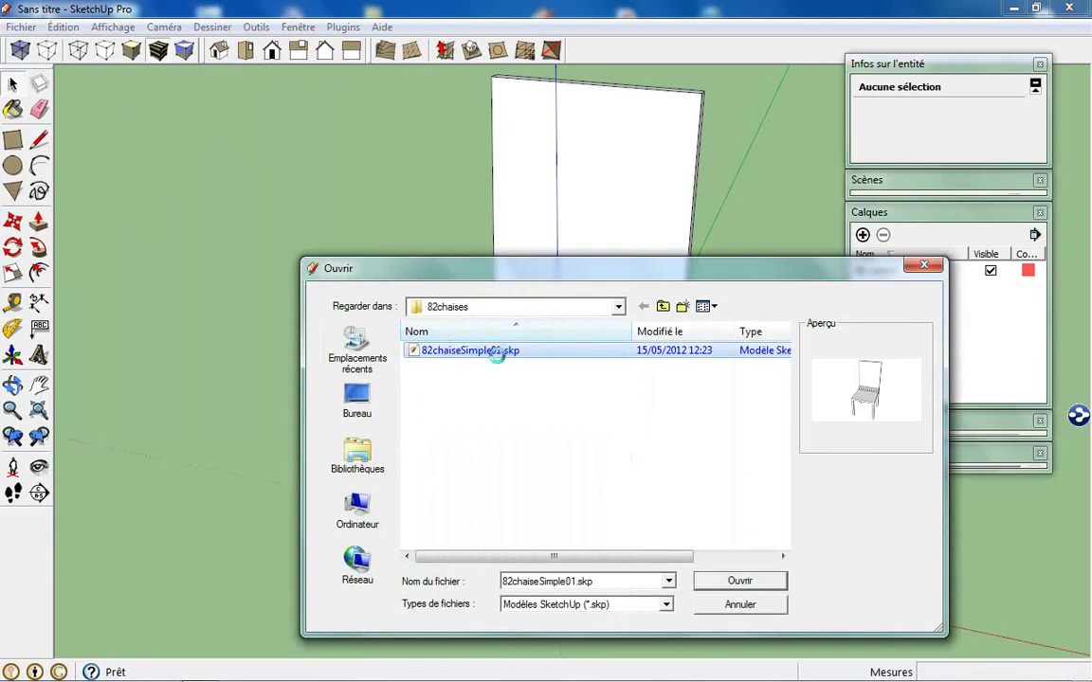
click(704, 578)
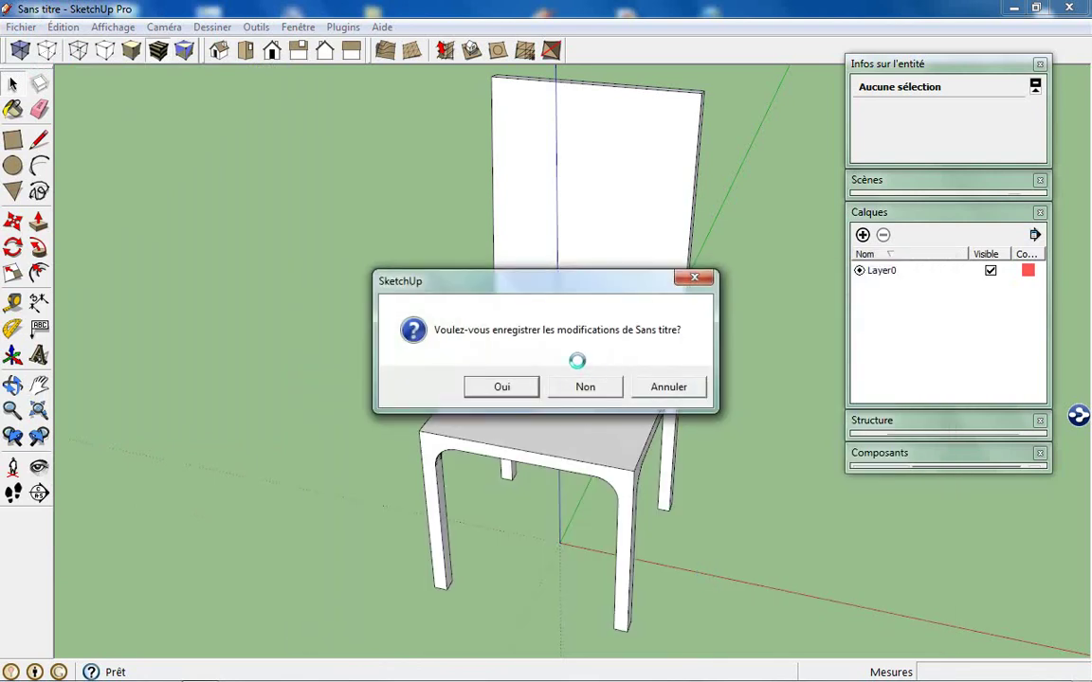
click(576, 385)
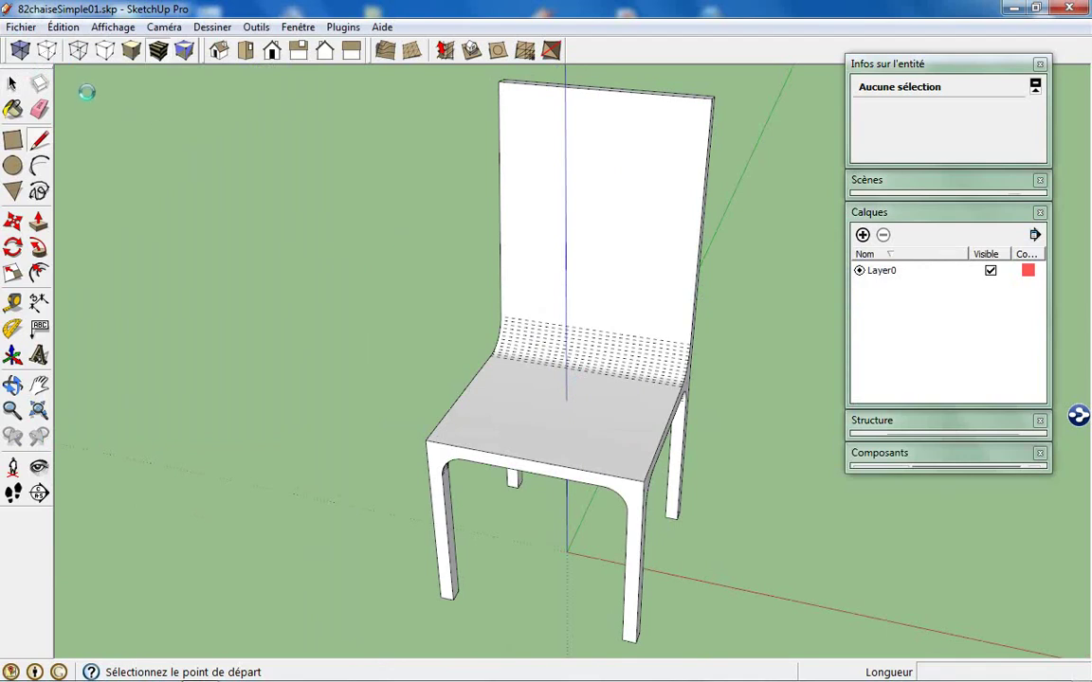
Clear the chair's geolocation with Effacer l'emplacement, orbit to check it, then create a new model.
click(21, 27)
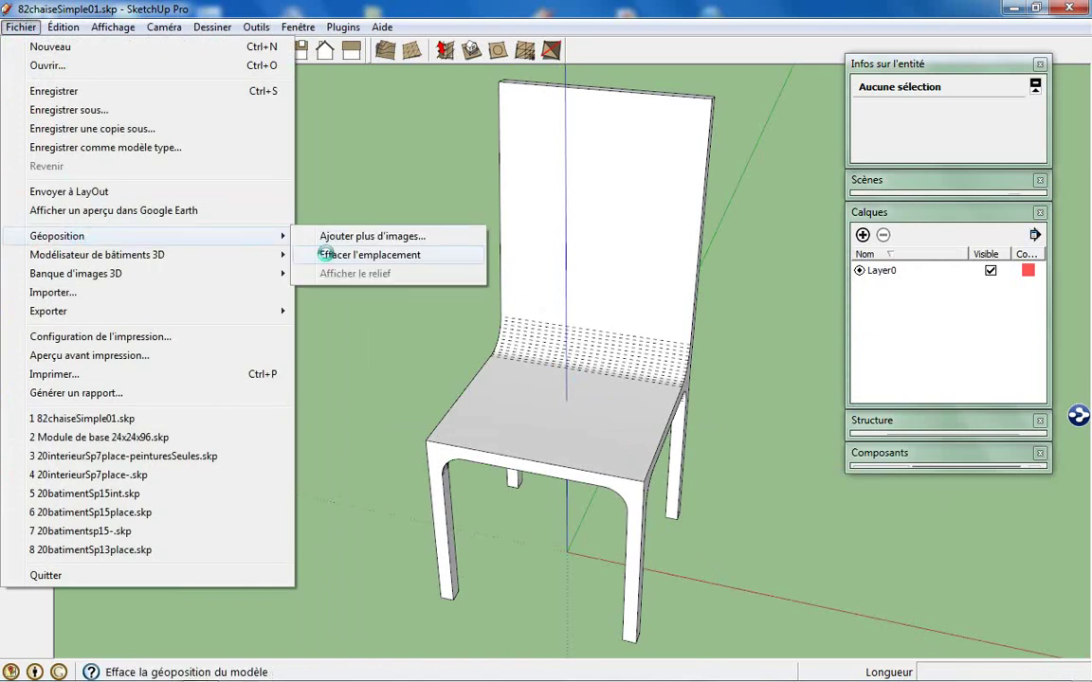
mouse_move(57, 236)
click(365, 255)
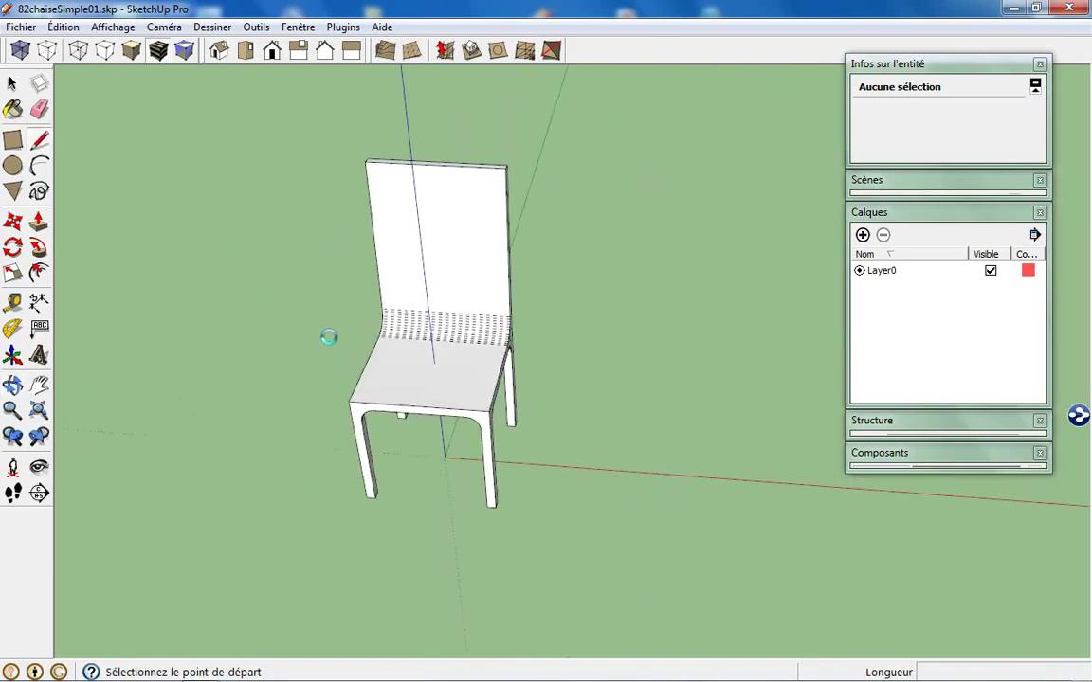
middle_drag(471, 275, 624, 287)
click(477, 243)
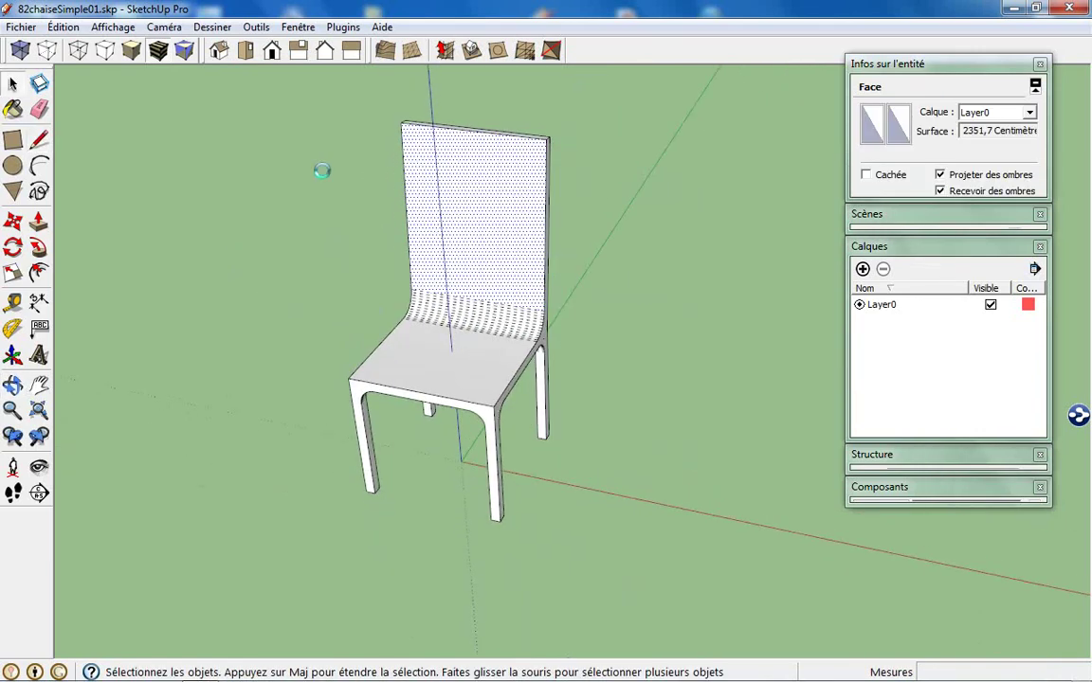
click(21, 26)
click(38, 44)
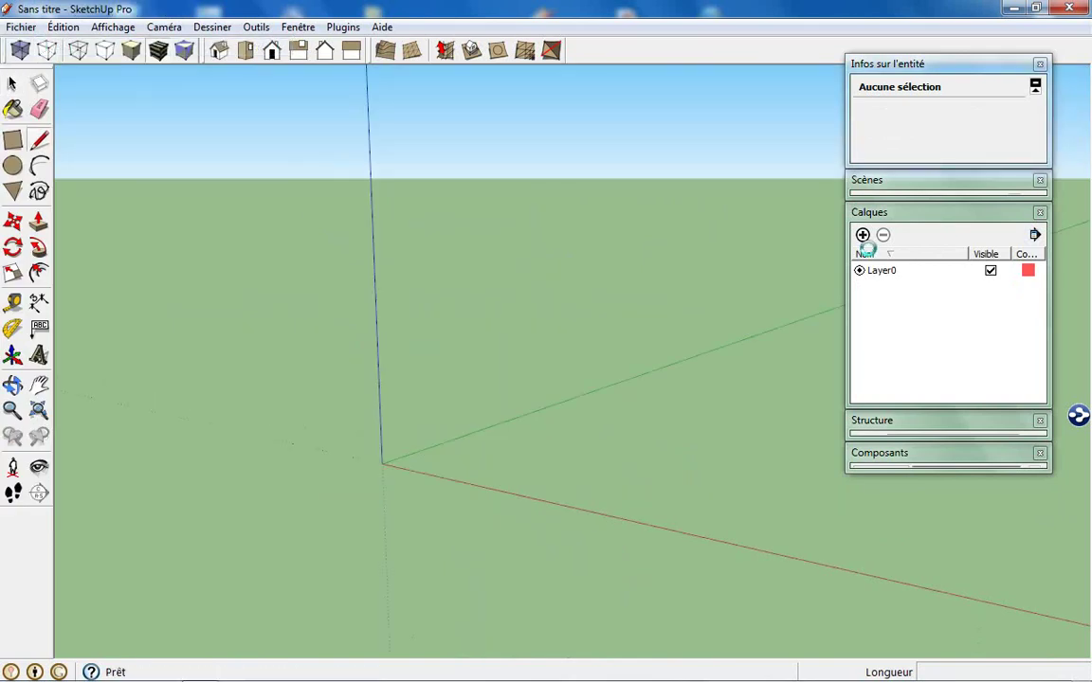
Open the 82chaises folder as a local collection in the Composants browser.
click(908, 453)
click(1034, 563)
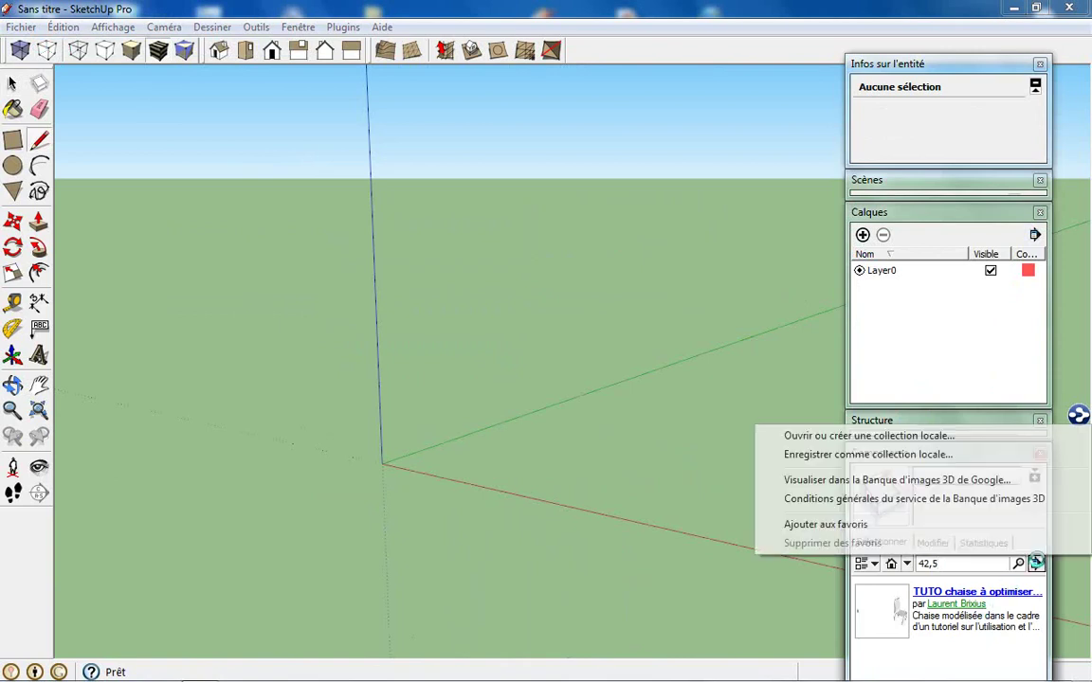
click(805, 435)
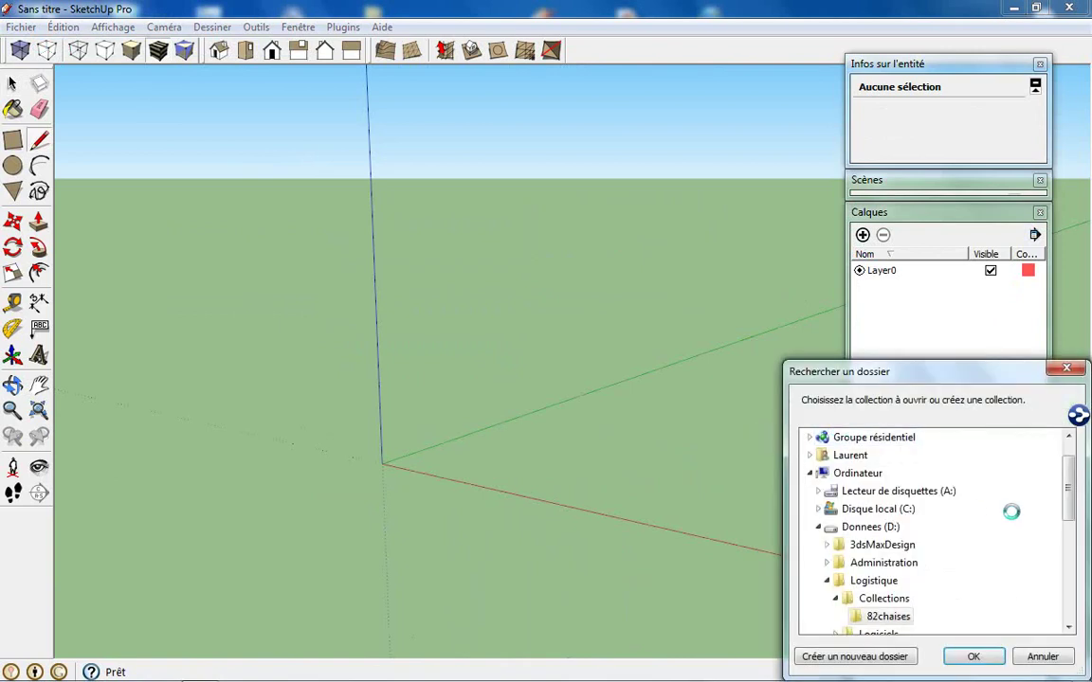
drag(1067, 486, 1067, 512)
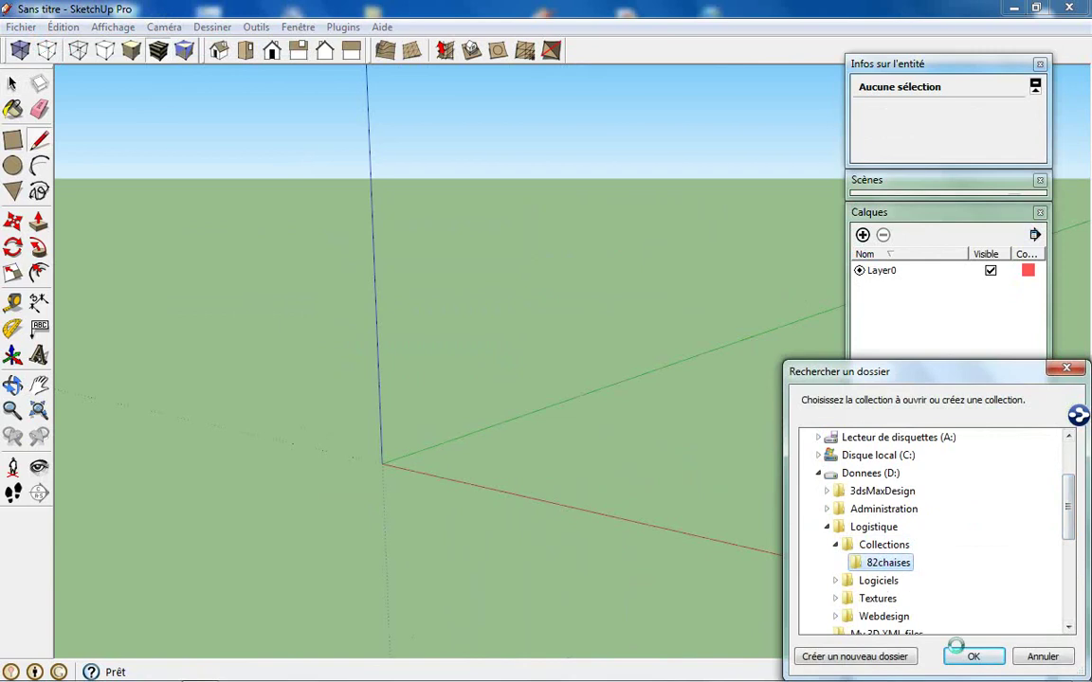
click(972, 654)
Place the 82chaiseSimple01 chair in the model and Ctrl-move a copy to its right.
click(881, 614)
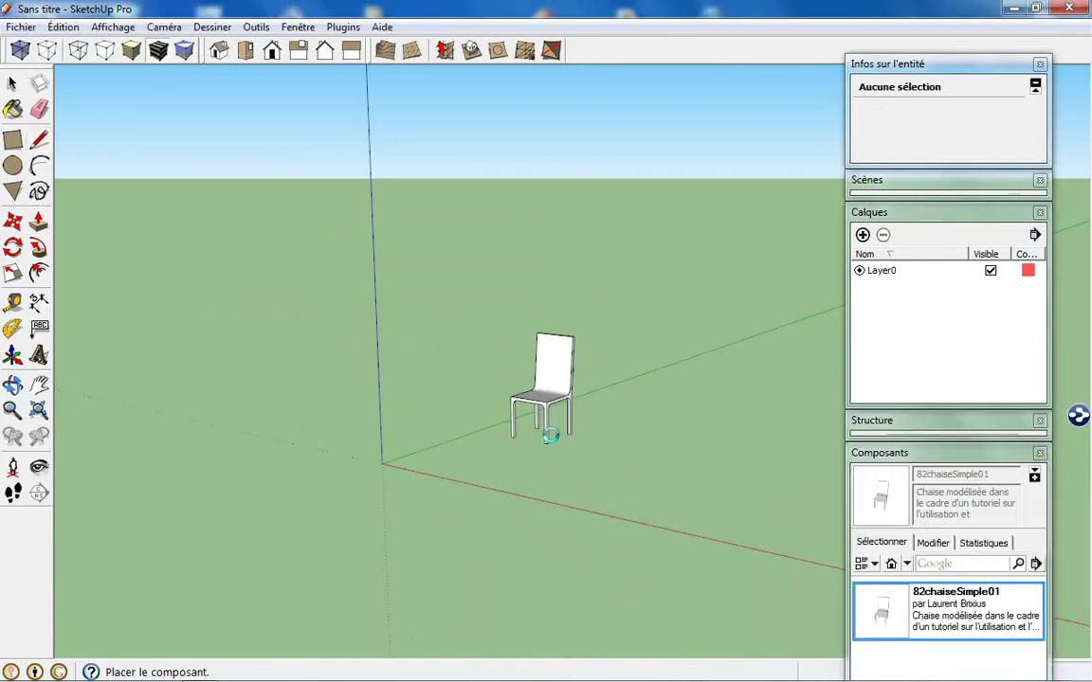
click(573, 428)
middle_drag(573, 428, 580, 546)
middle_drag(657, 483, 449, 410)
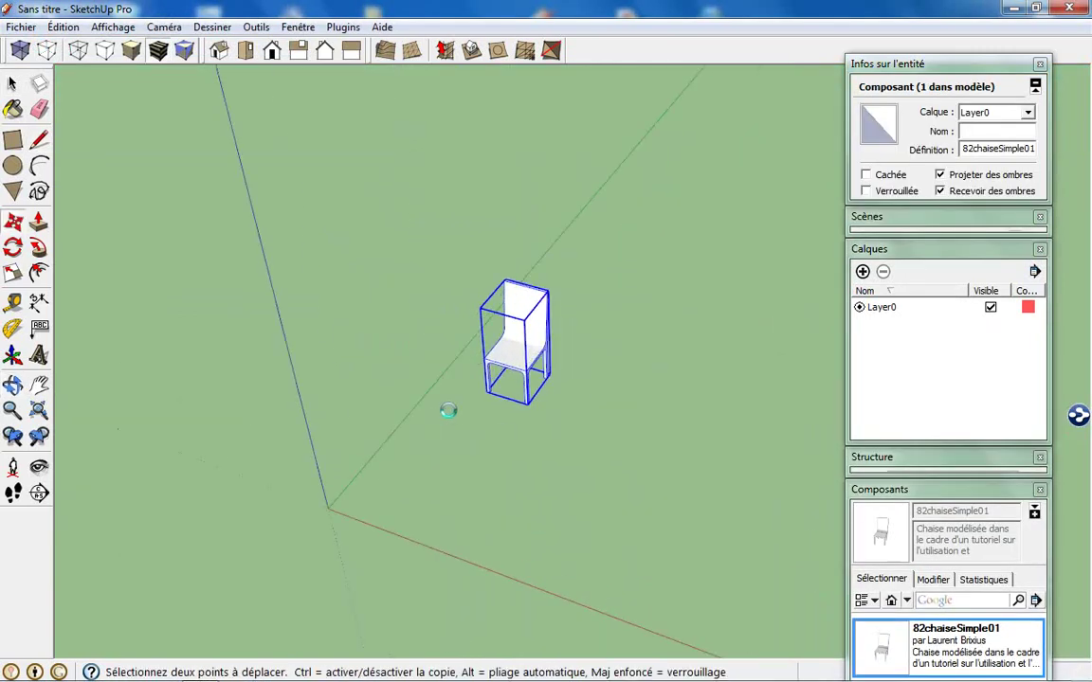
key(ctrl)
click(463, 429)
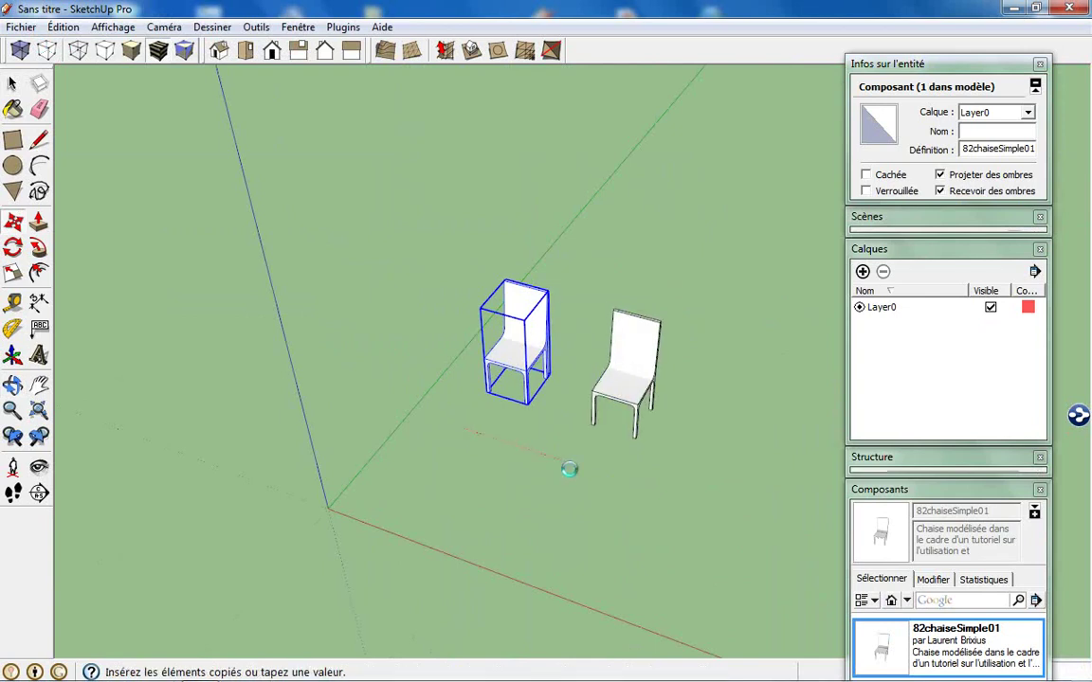
click(556, 460)
Select both chairs and Ctrl-move copies down-left, making four chairs in two pairs.
key(space)
drag(701, 474, 464, 311)
key(m)
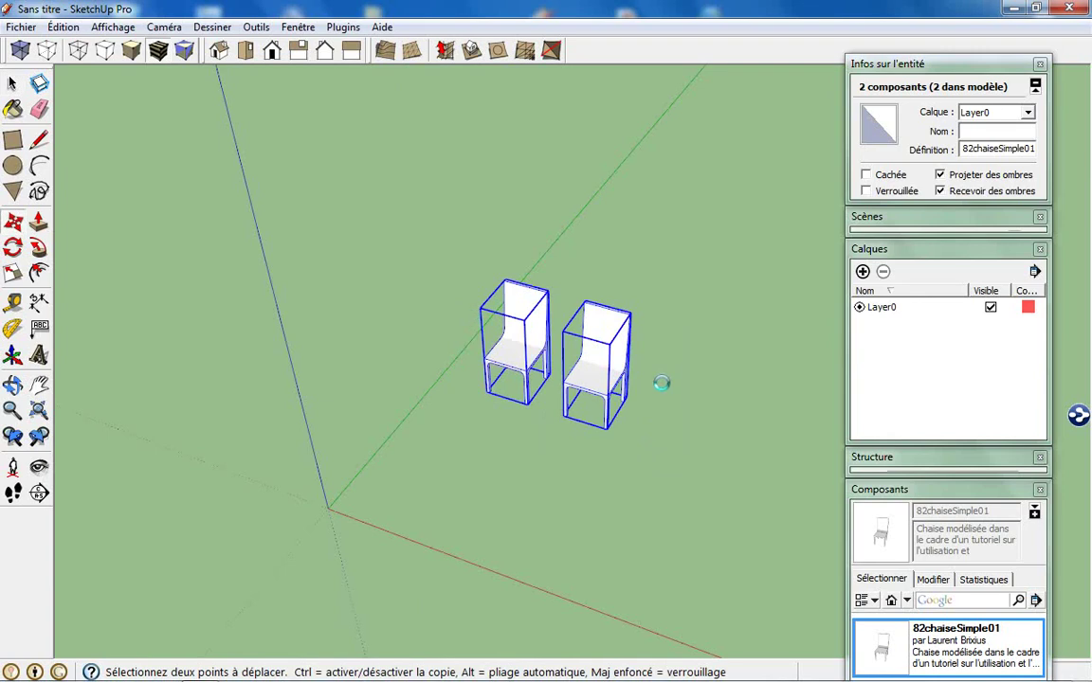
key(ctrl)
click(652, 389)
click(601, 465)
key(s)
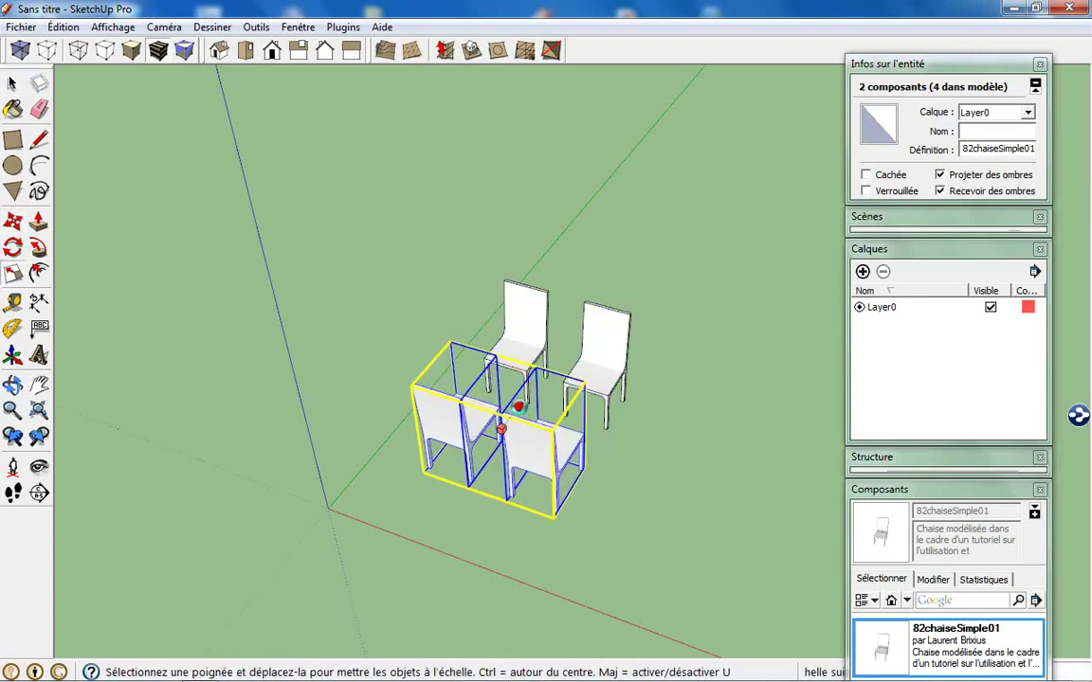
middle_drag(597, 424, 515, 470)
key(space)
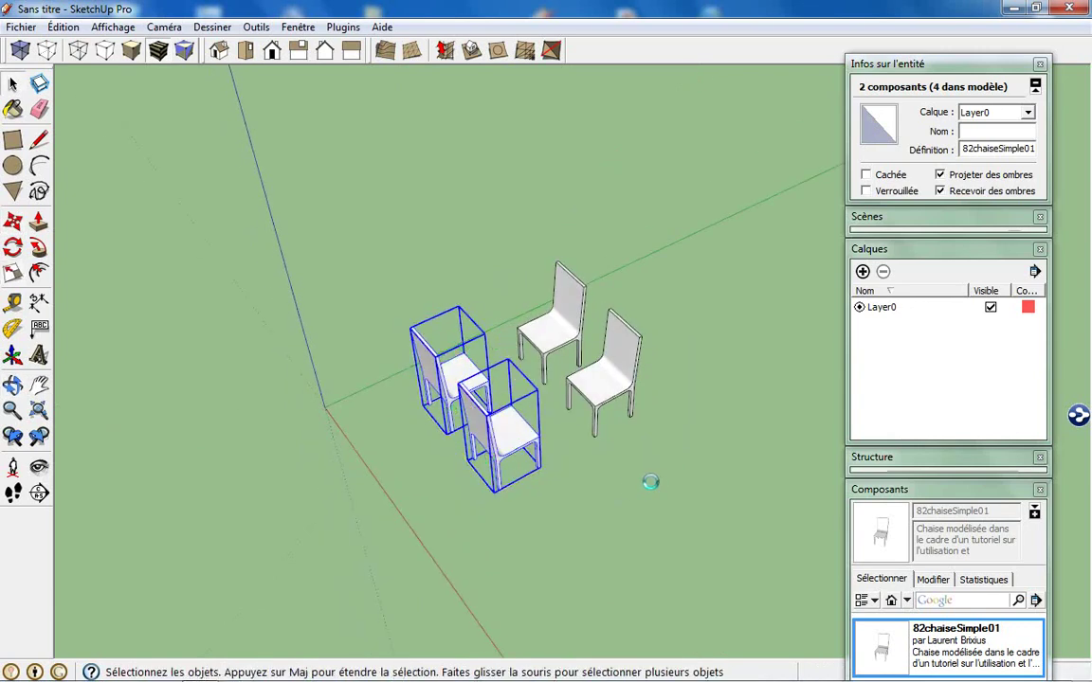
click(653, 480)
scroll(639, 445, up, 3)
scroll(572, 430, up, 2)
Reload the rear chair's component with Recharger, answering Oui to replace it.
click(465, 247)
right_click(465, 237)
click(567, 228)
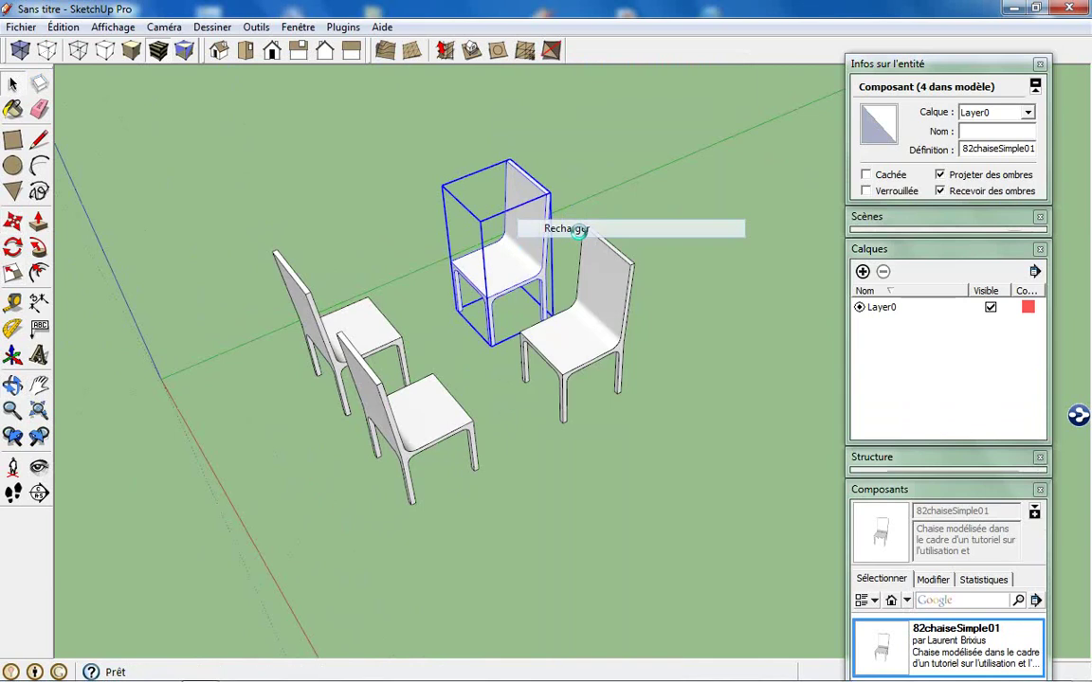
click(580, 387)
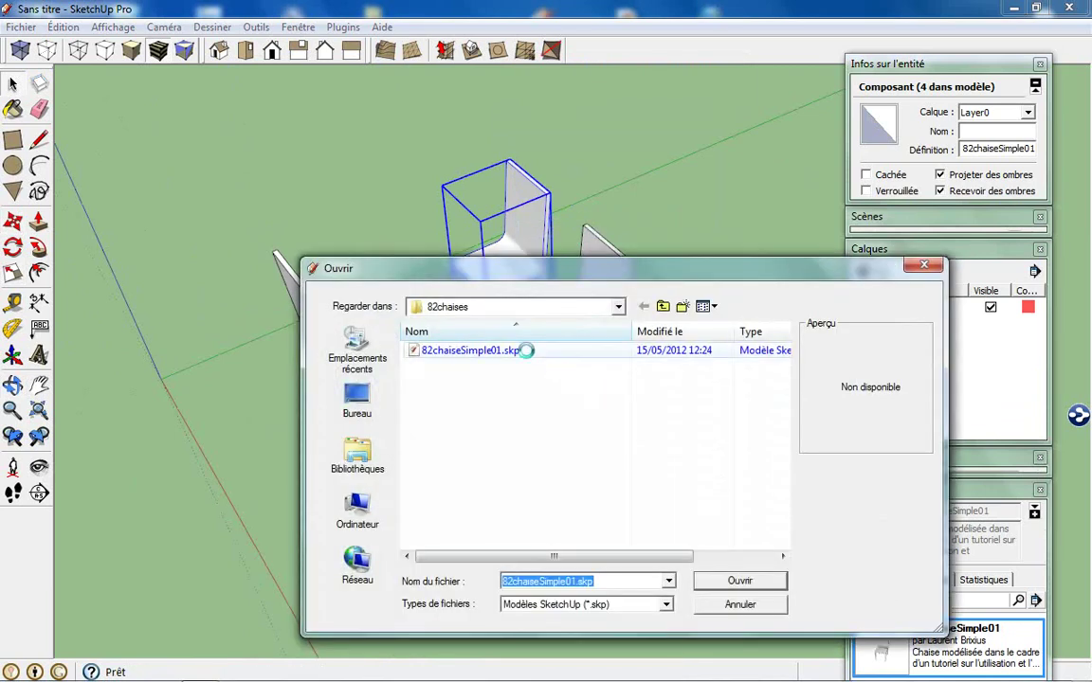
Browse the My Passport (H:) drive into Logistique > Composants > Objets 3D.
click(464, 307)
click(477, 515)
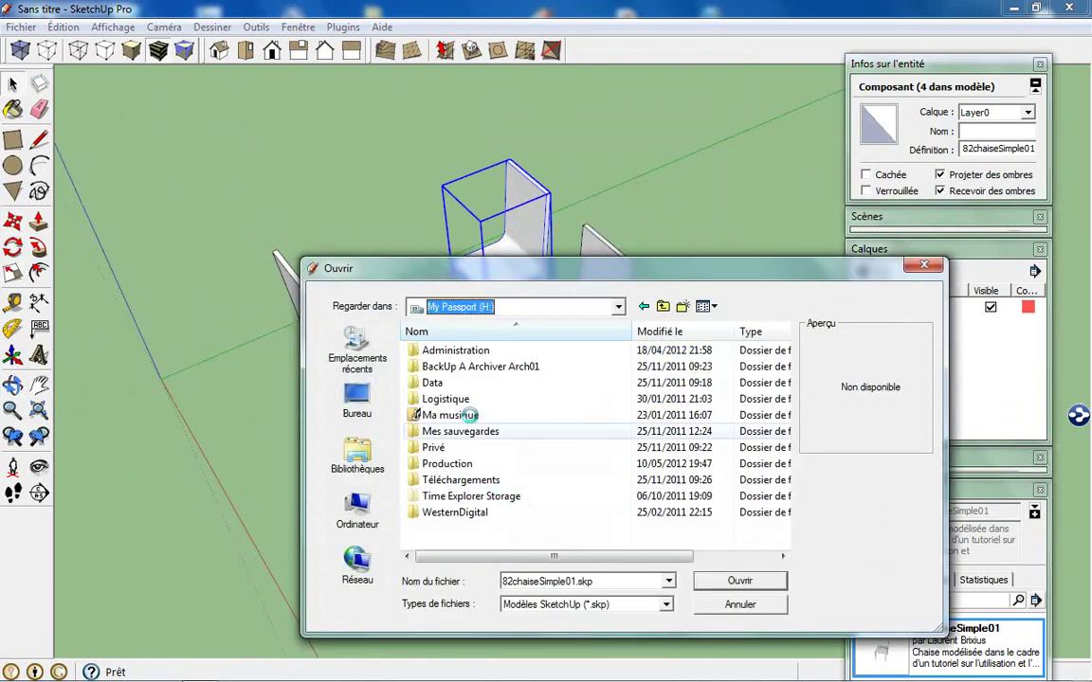
double_click(438, 399)
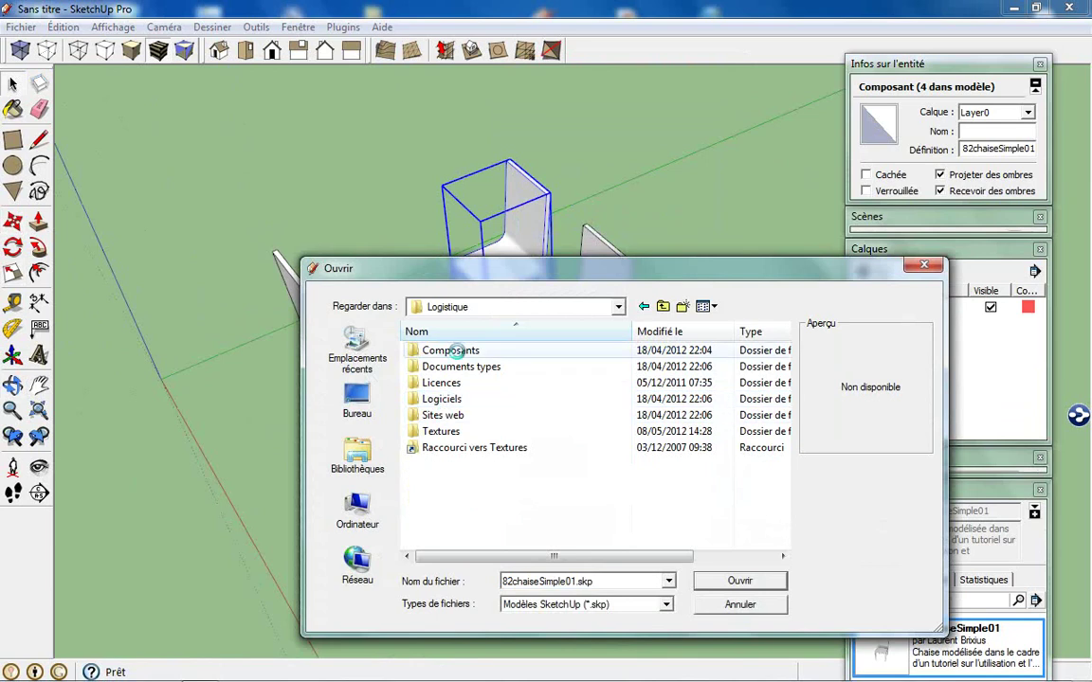
double_click(451, 350)
scroll(465, 417, down, 1)
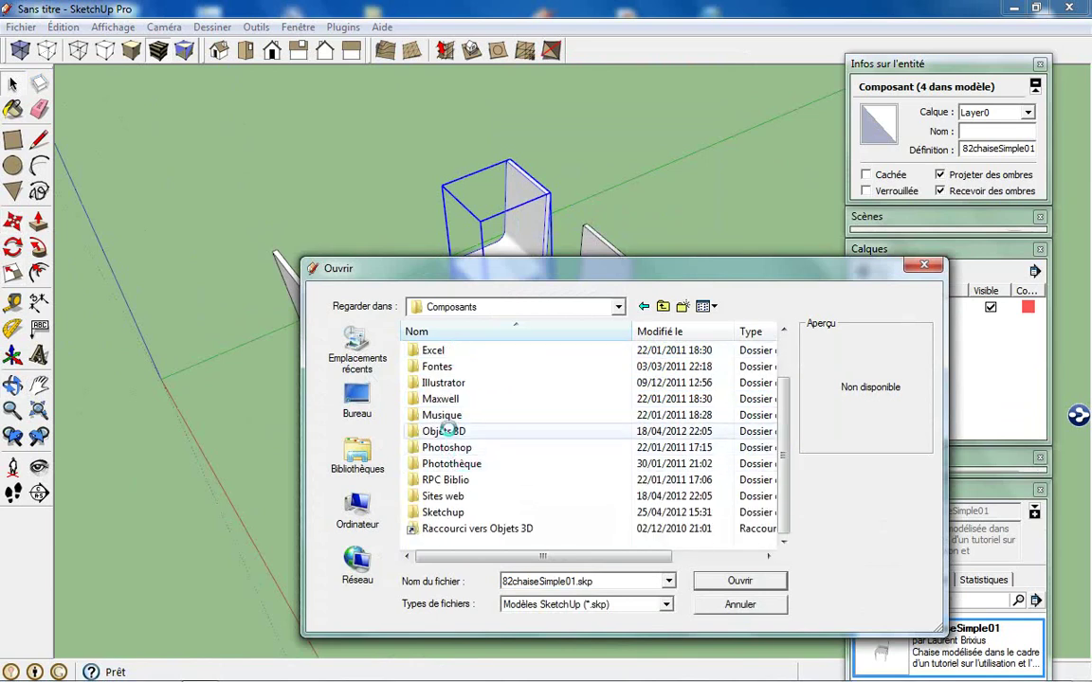
double_click(446, 431)
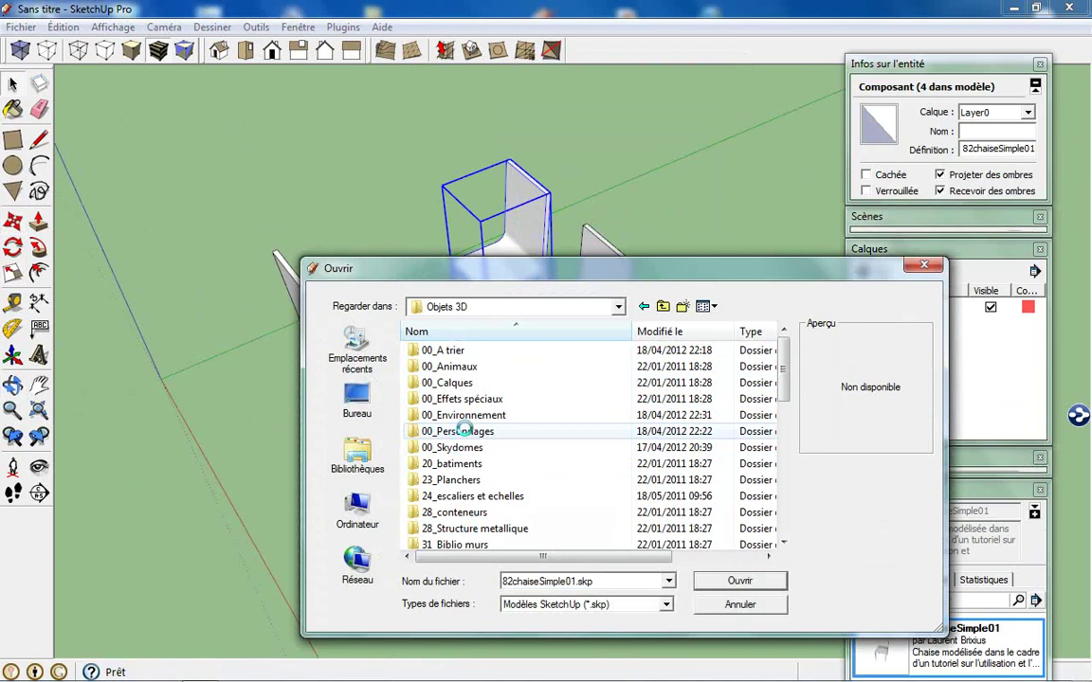
Go to Composants > Sketchup > Bibliotheques > 72-mobilier sam and select 72chaiseArizona.skp.
key(BackSpace)
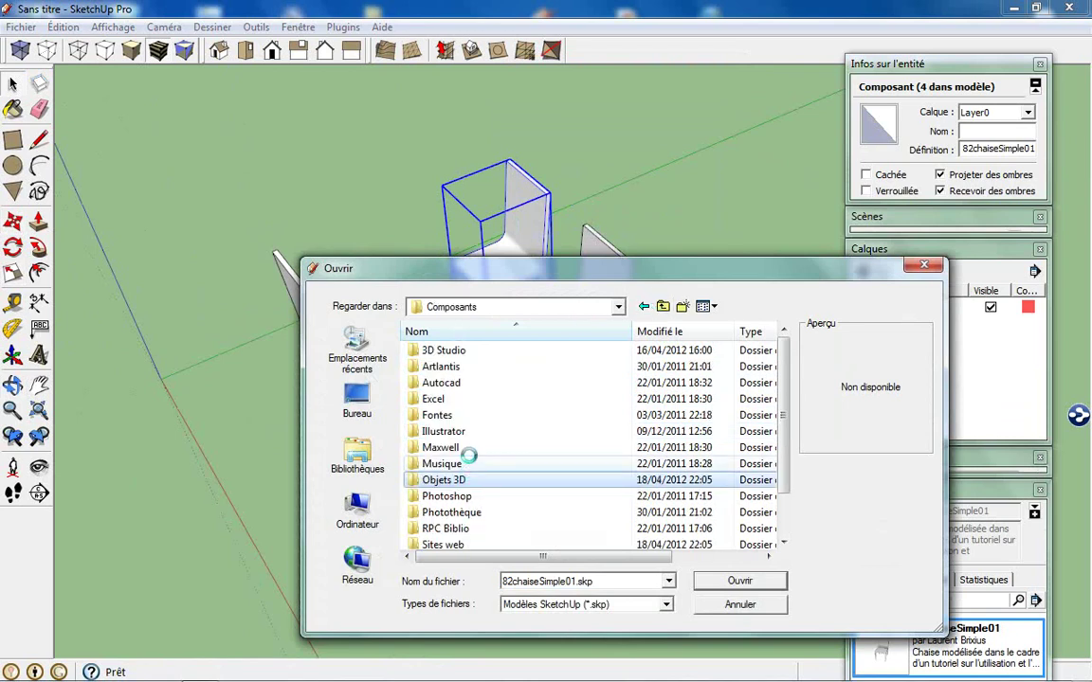
scroll(453, 352, down, 1)
double_click(451, 507)
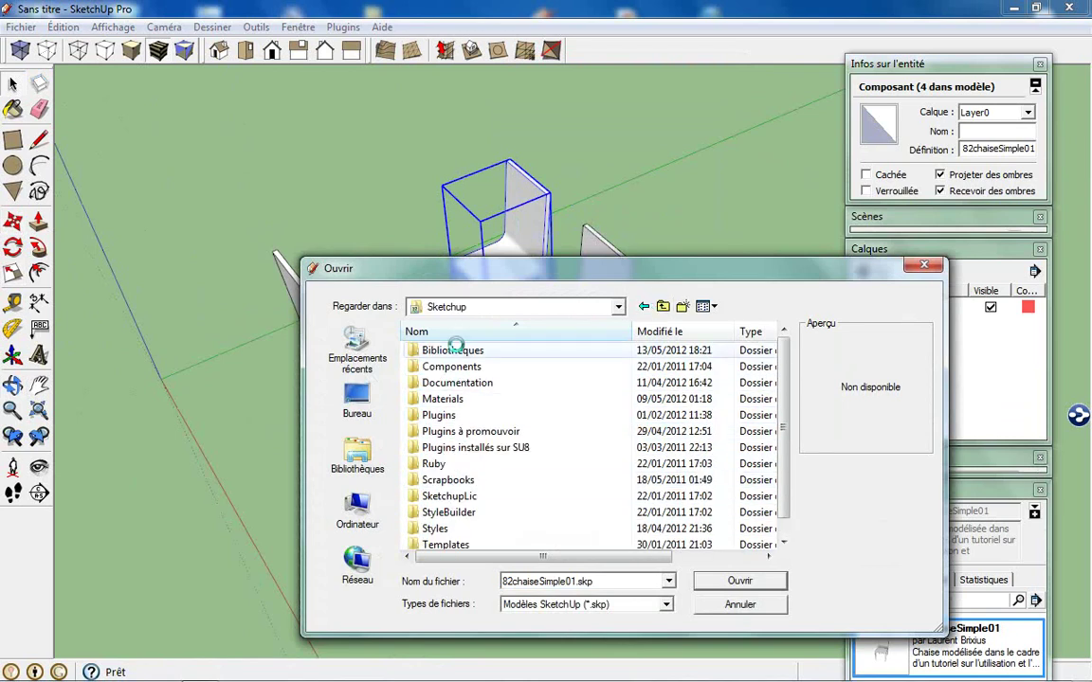
double_click(459, 350)
scroll(453, 434, down, 5)
scroll(460, 445, down, 2)
scroll(474, 459, down, 2)
scroll(496, 463, up, 3)
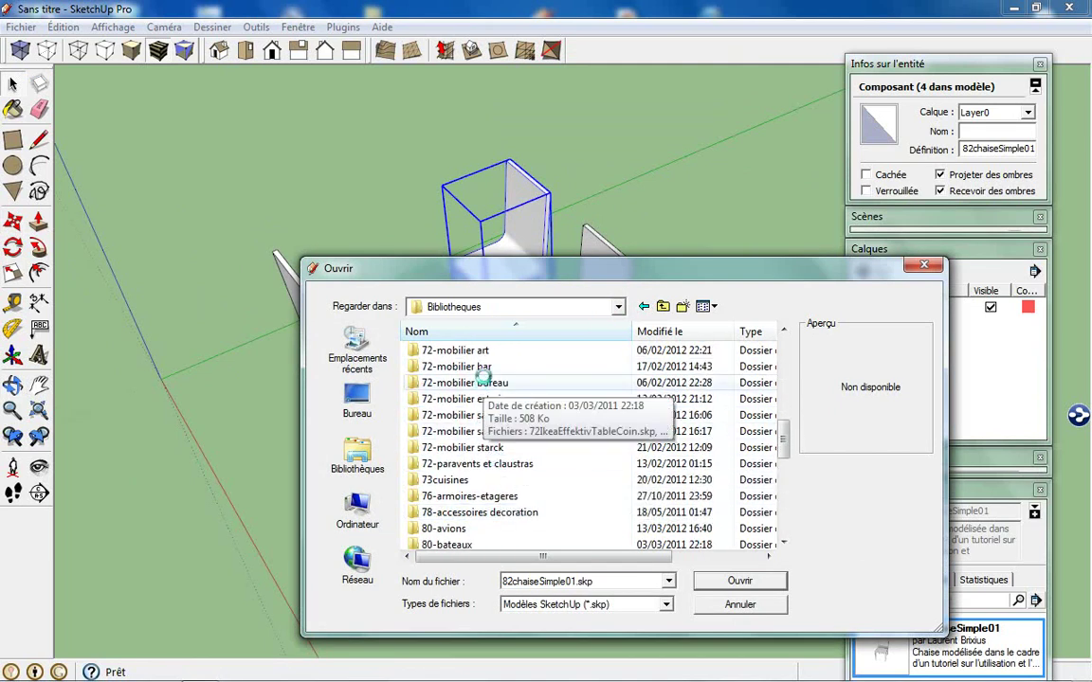
double_click(487, 431)
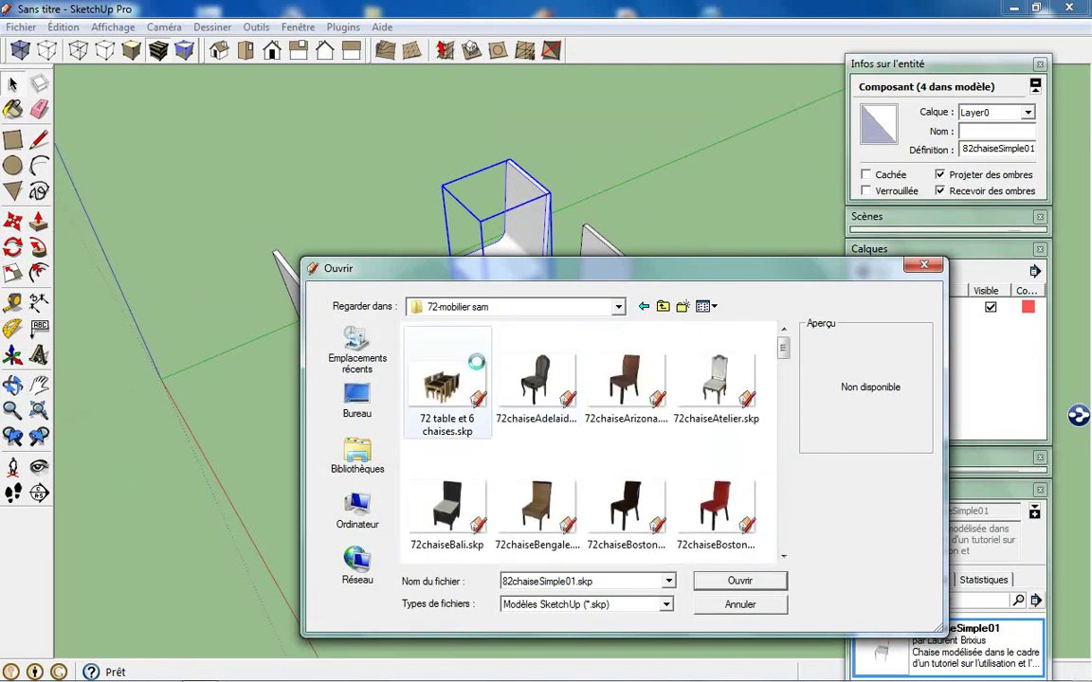
click(625, 383)
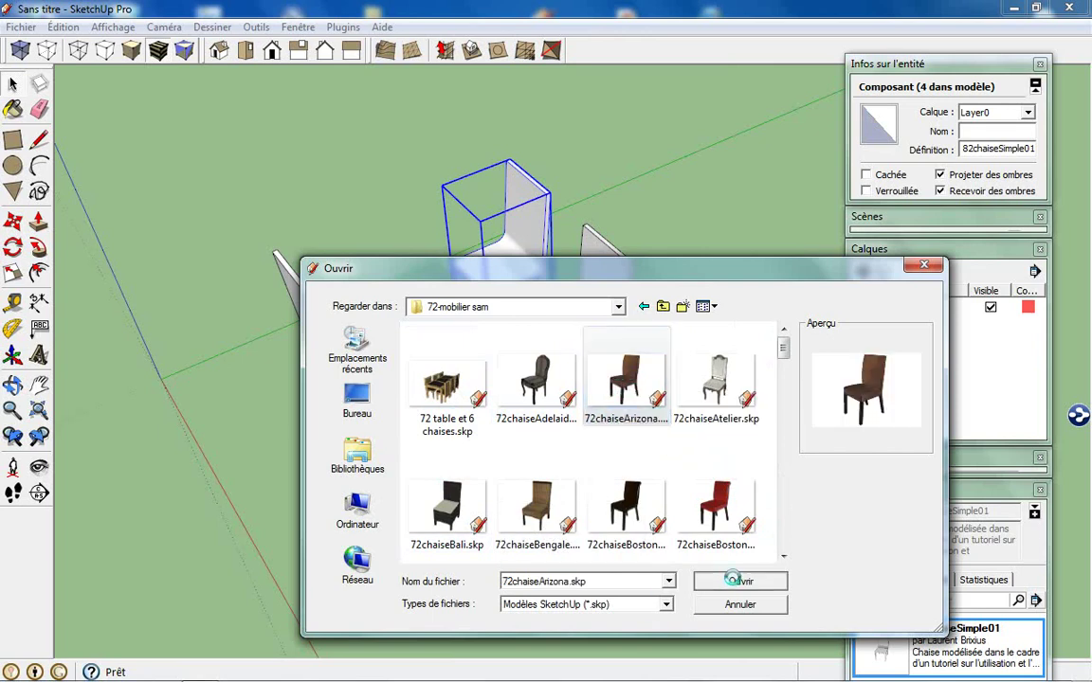